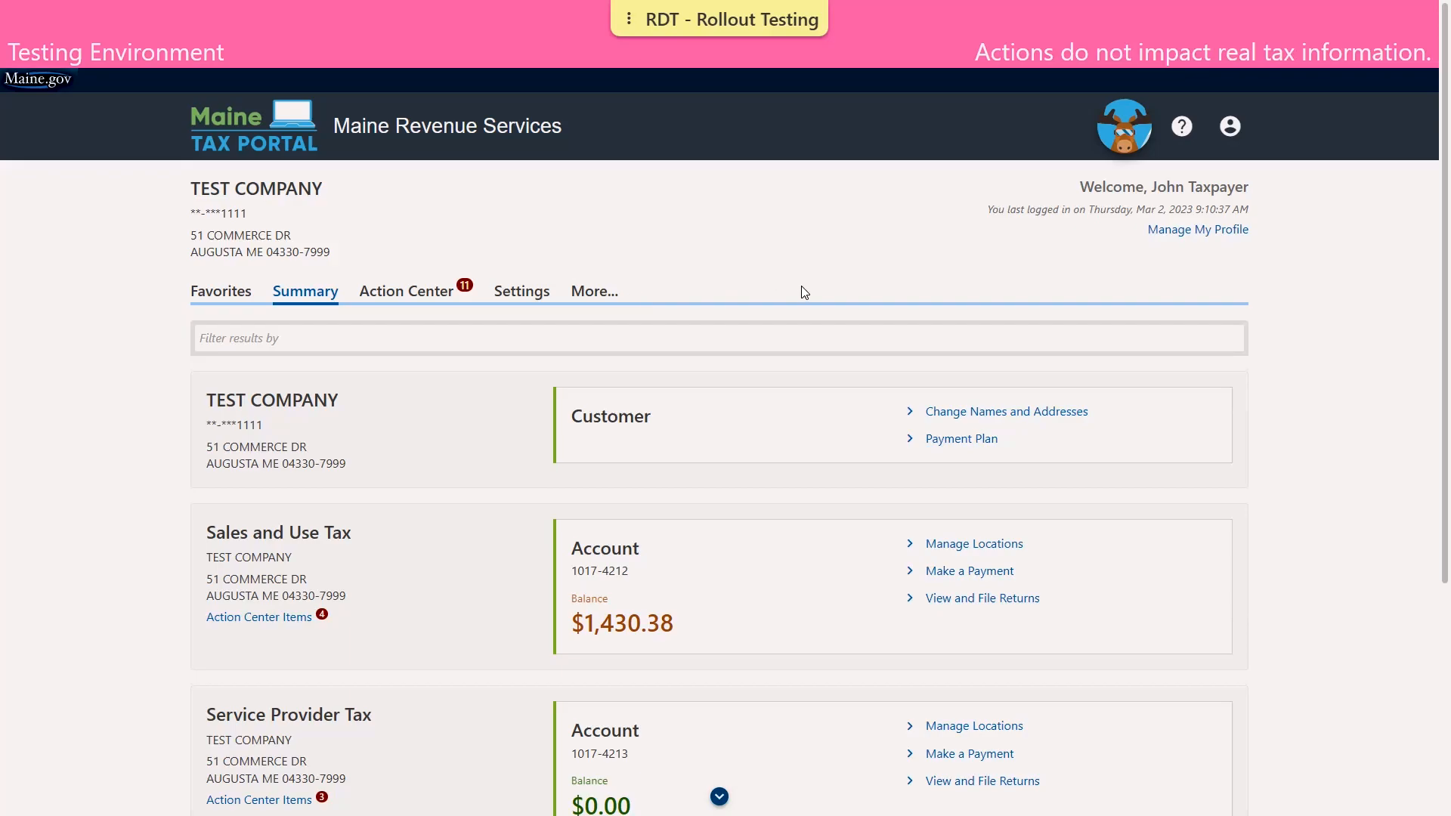
- Open the 31-Jan-2023 Sales and Use Tax return for filing from the account's list of returns
{"action": "scroll", "coordinate": [803, 292], "scroll_direction": "down", "scroll_amount": 3}
{"action": "scroll", "coordinate": [801, 286], "scroll_direction": "down", "scroll_amount": 1}
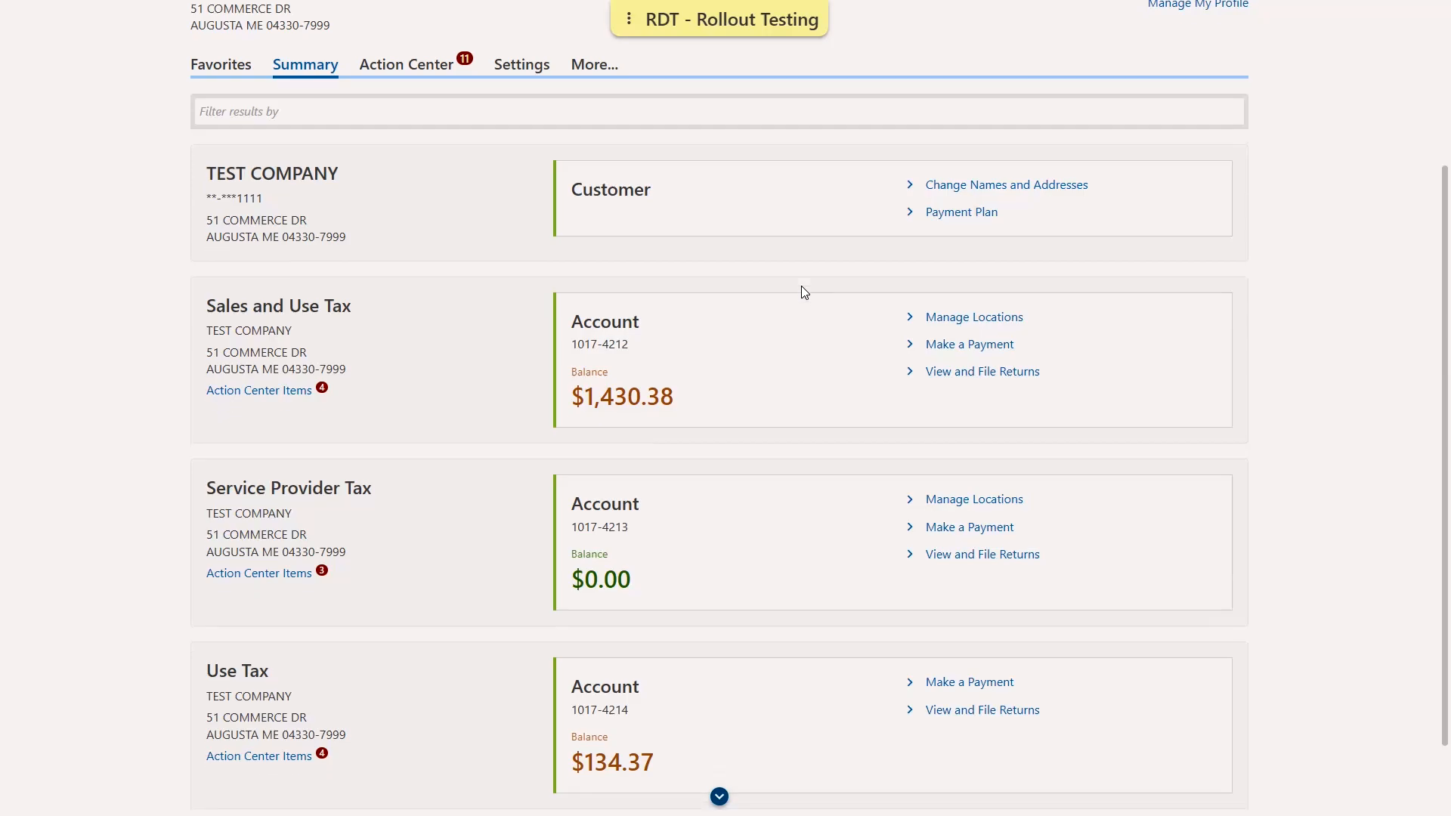
{"action": "left_click", "coordinate": [956, 372]}
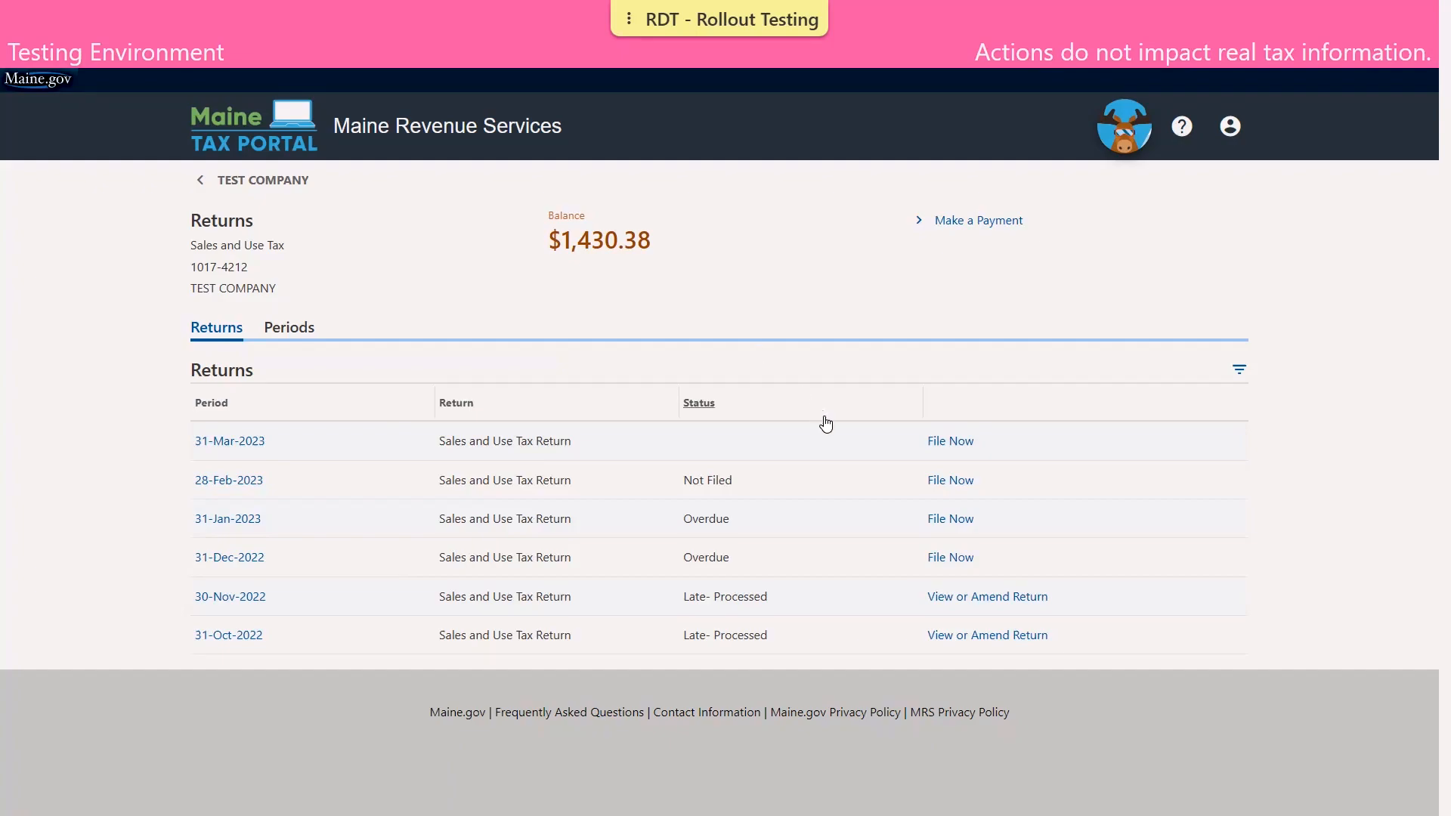
{"action": "left_click", "coordinate": [941, 518]}
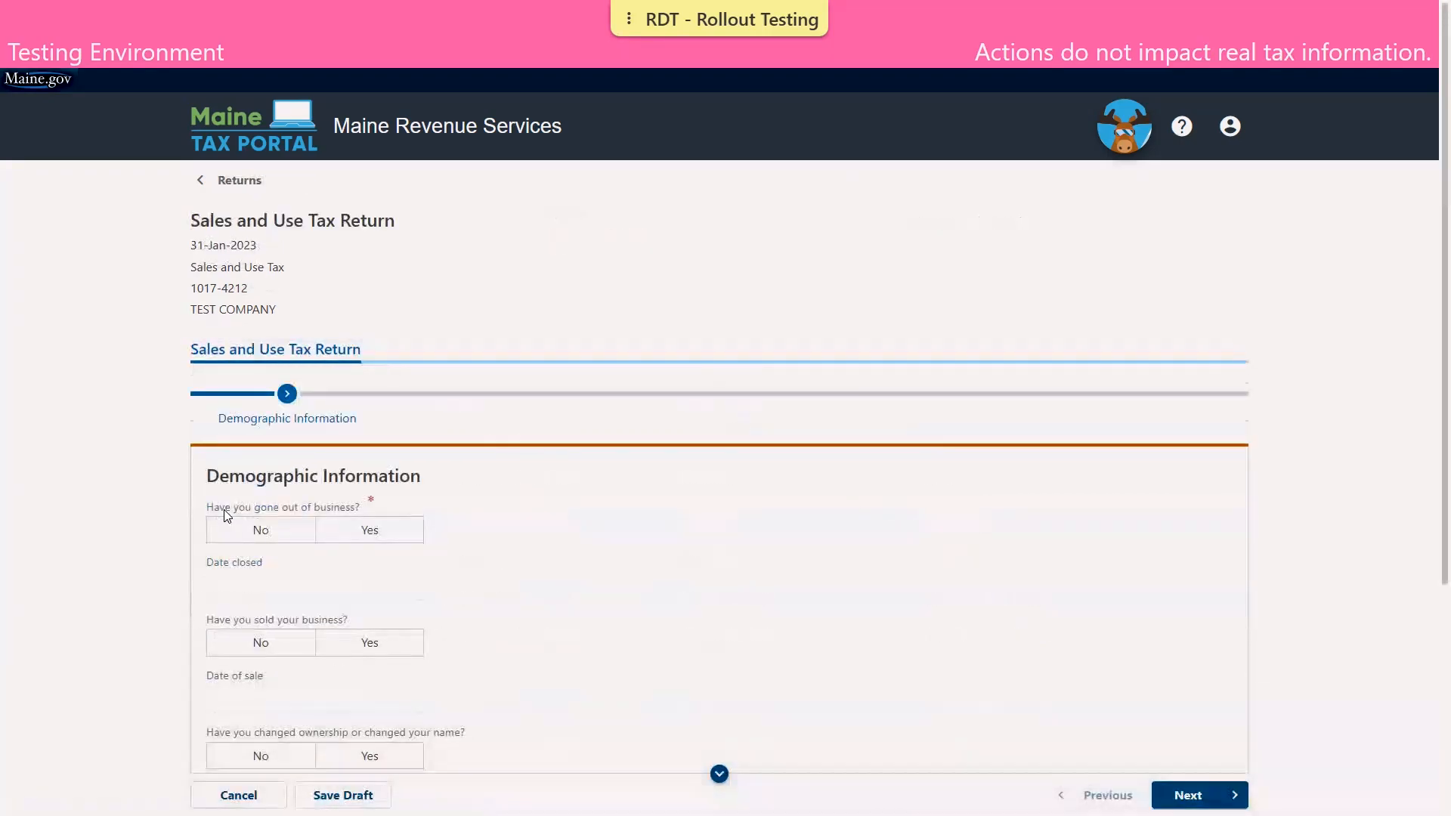
- Answer No to having gone out of business in the Demographic Information section and continue to the Sales Breakdown
{"action": "scroll", "coordinate": [152, 398], "scroll_direction": "down", "scroll_amount": 3}
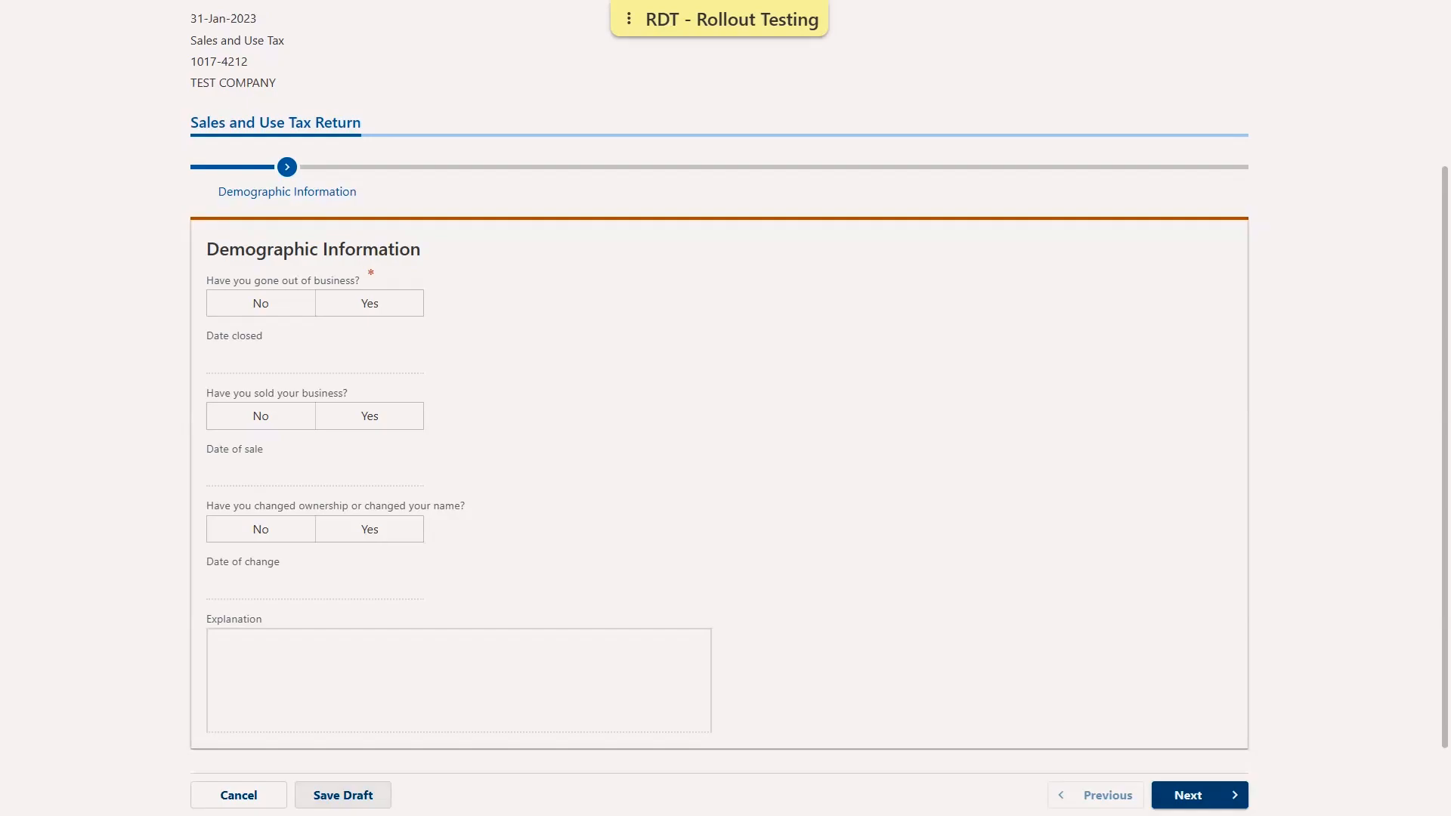
{"action": "key", "text": "shift+Tab"}
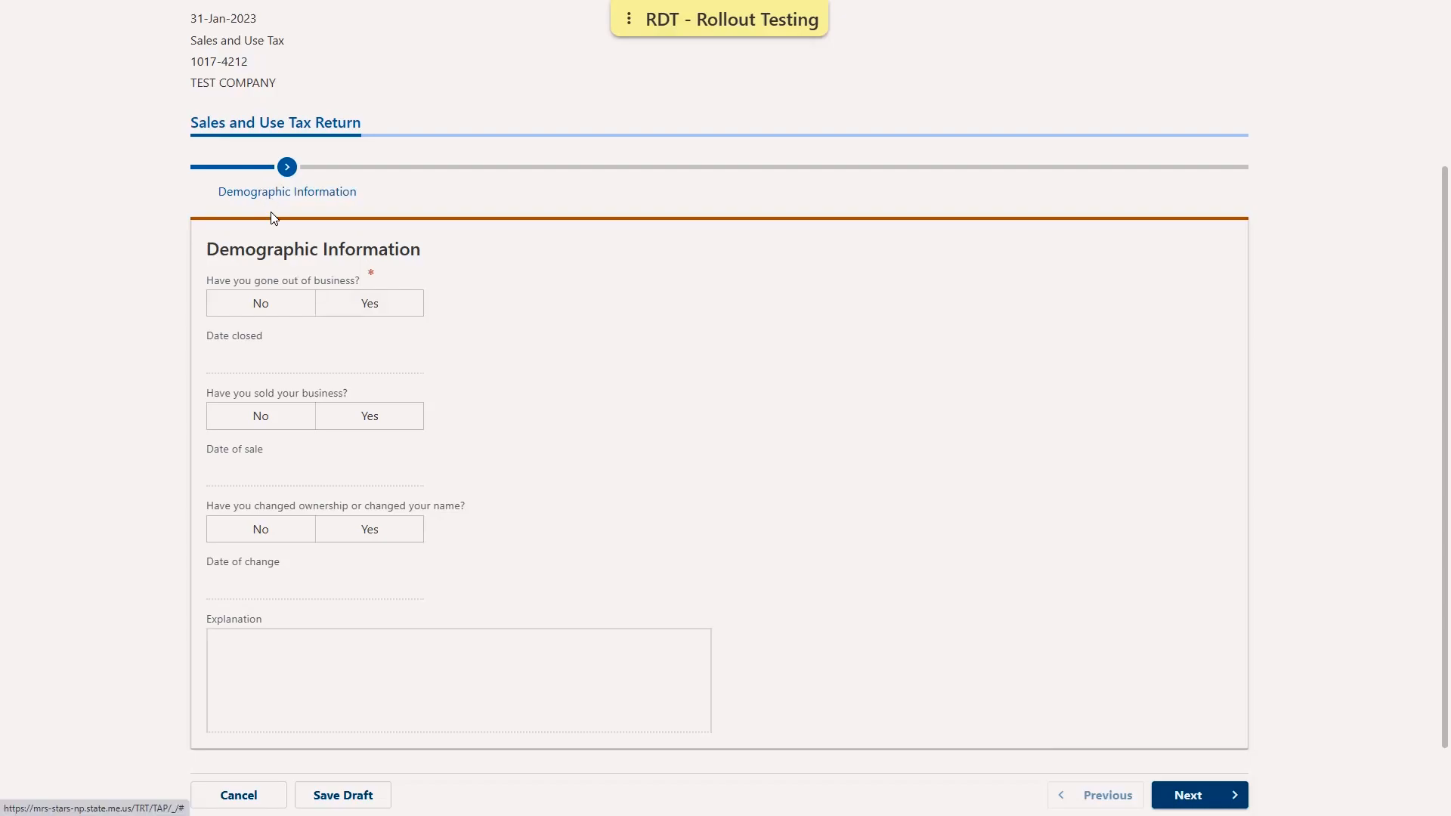
{"action": "left_click", "coordinate": [270, 308]}
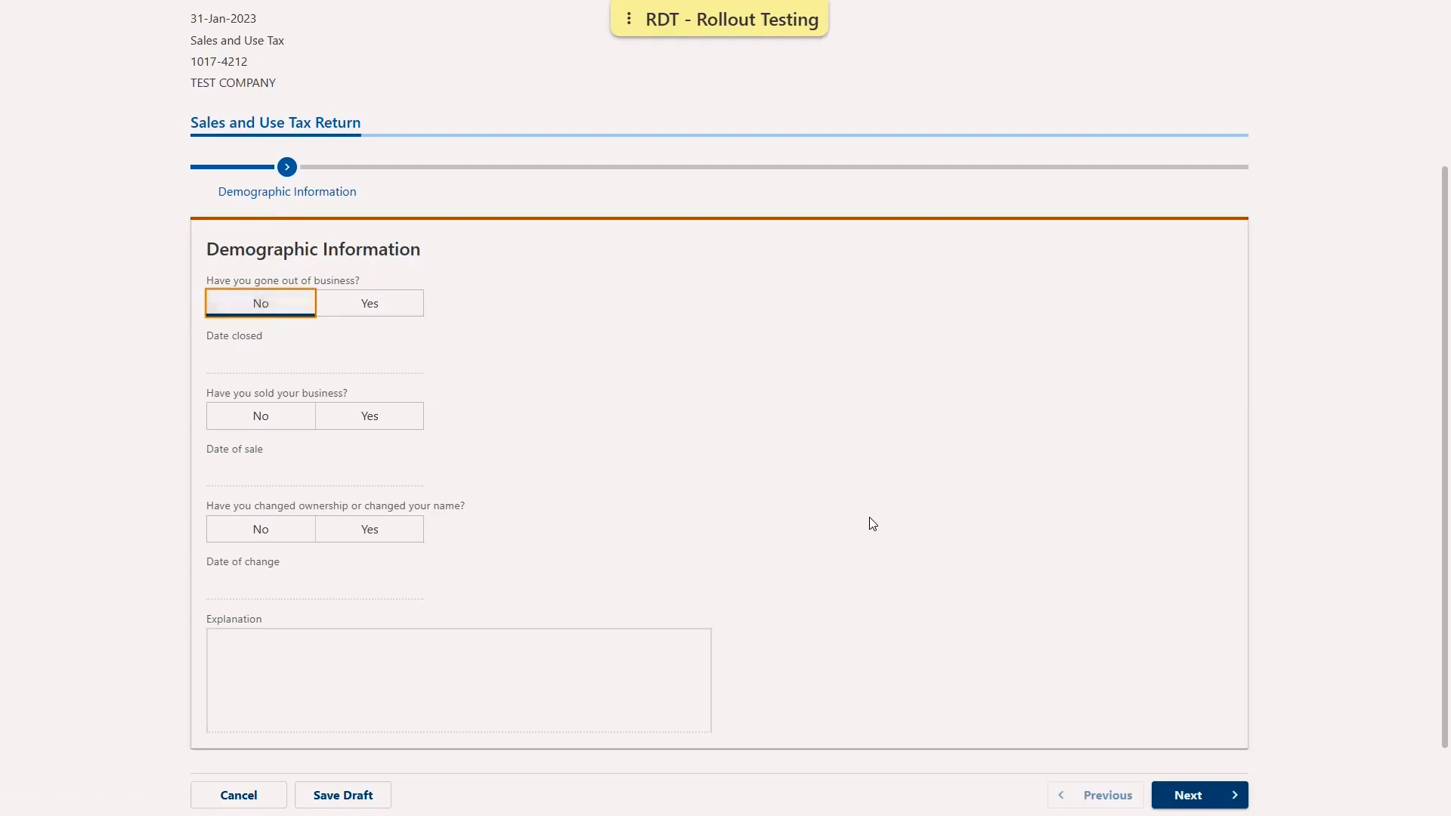
{"action": "scroll", "coordinate": [985, 522], "scroll_direction": "down", "scroll_amount": 2}
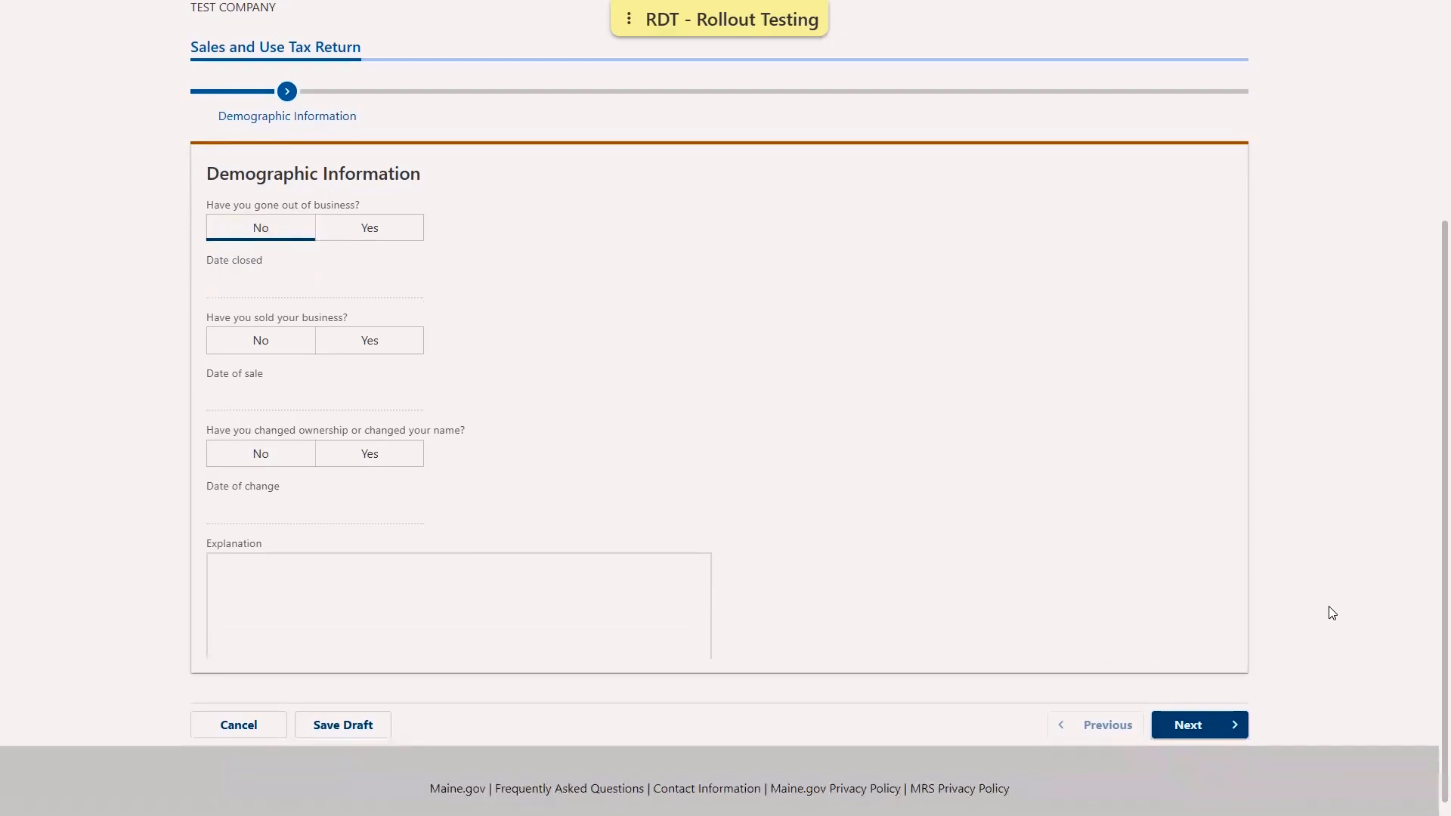
{"action": "left_click", "coordinate": [1238, 725]}
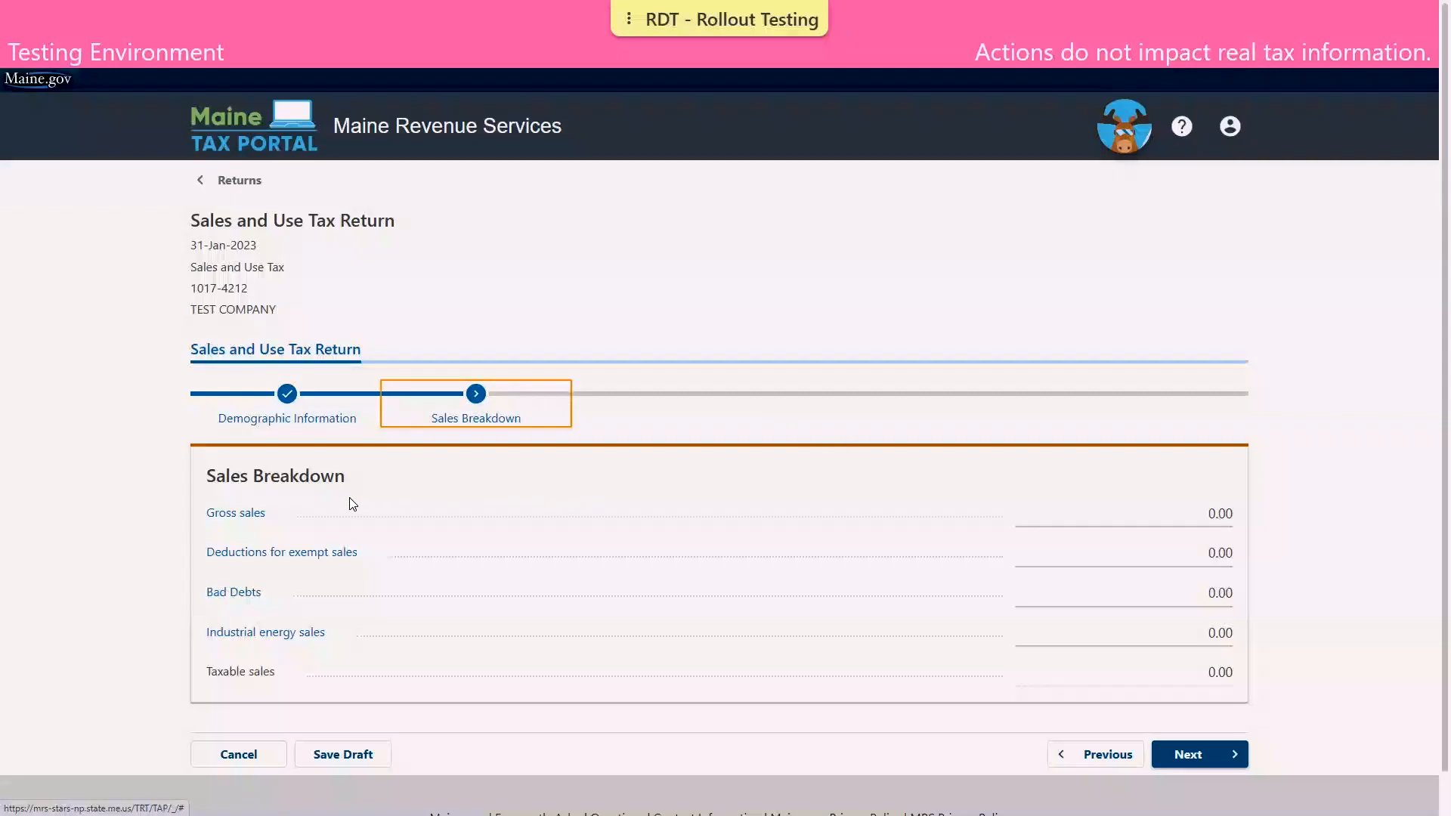
- Check the help for exempt sales deductions, enter gross sales of 10000 and exempt sales deductions of 2000, and continue
{"action": "left_click", "coordinate": [338, 557]}
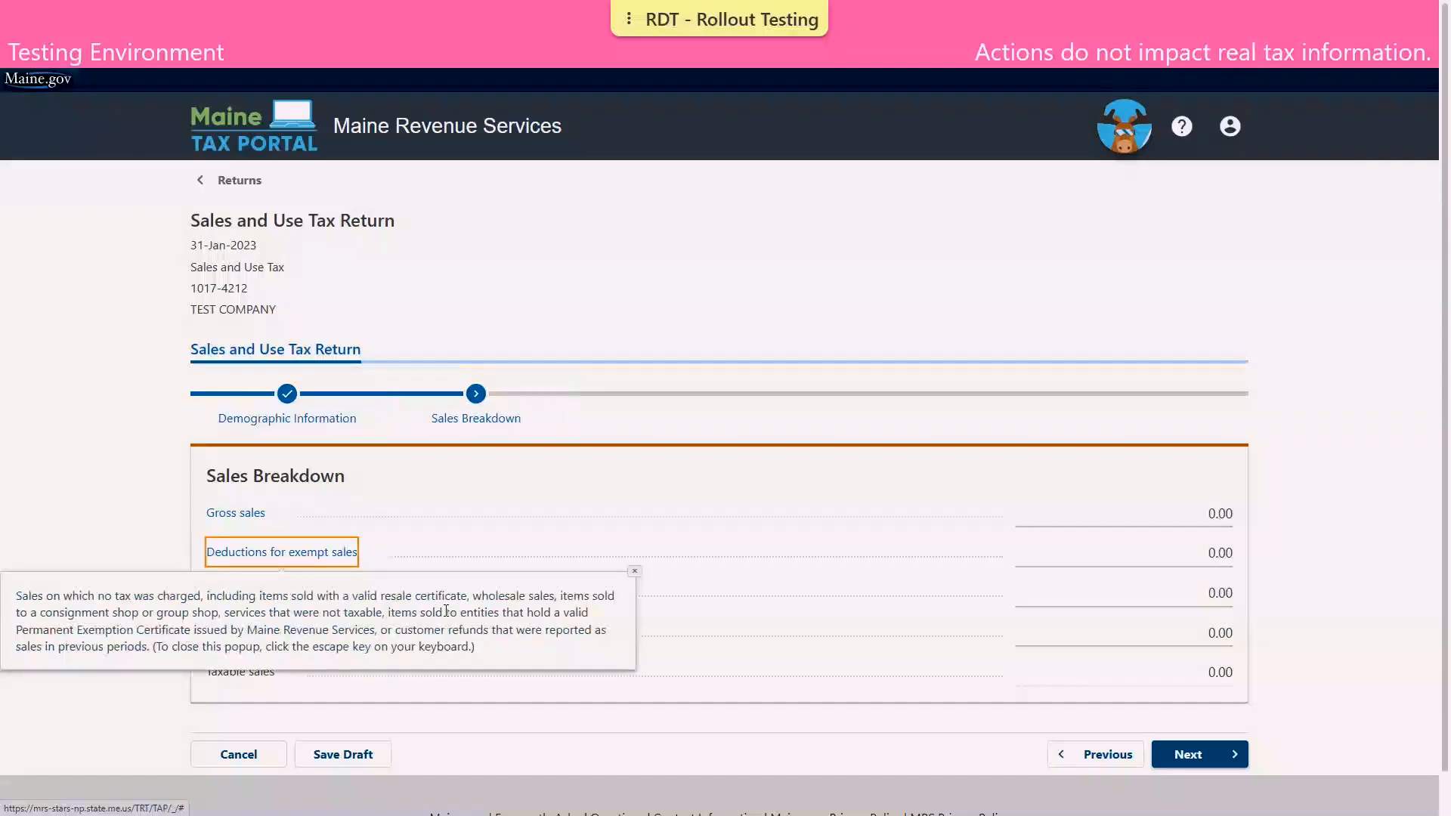
{"action": "left_click", "coordinate": [1043, 508]}
{"action": "type", "text": "1"}
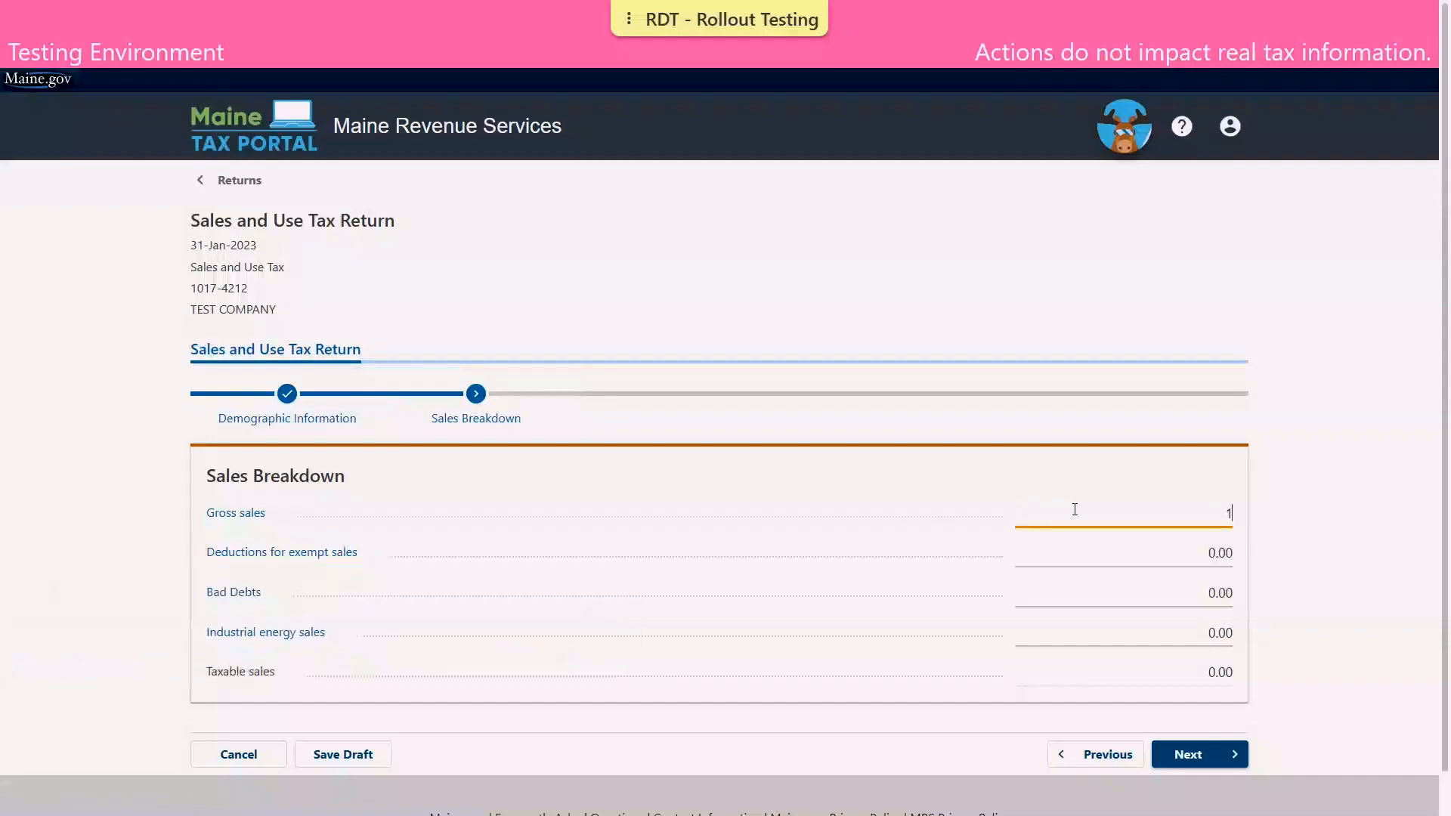
{"action": "type", "text": "0000"}
{"action": "left_click", "coordinate": [1179, 557]}
{"action": "type", "text": "2000"}
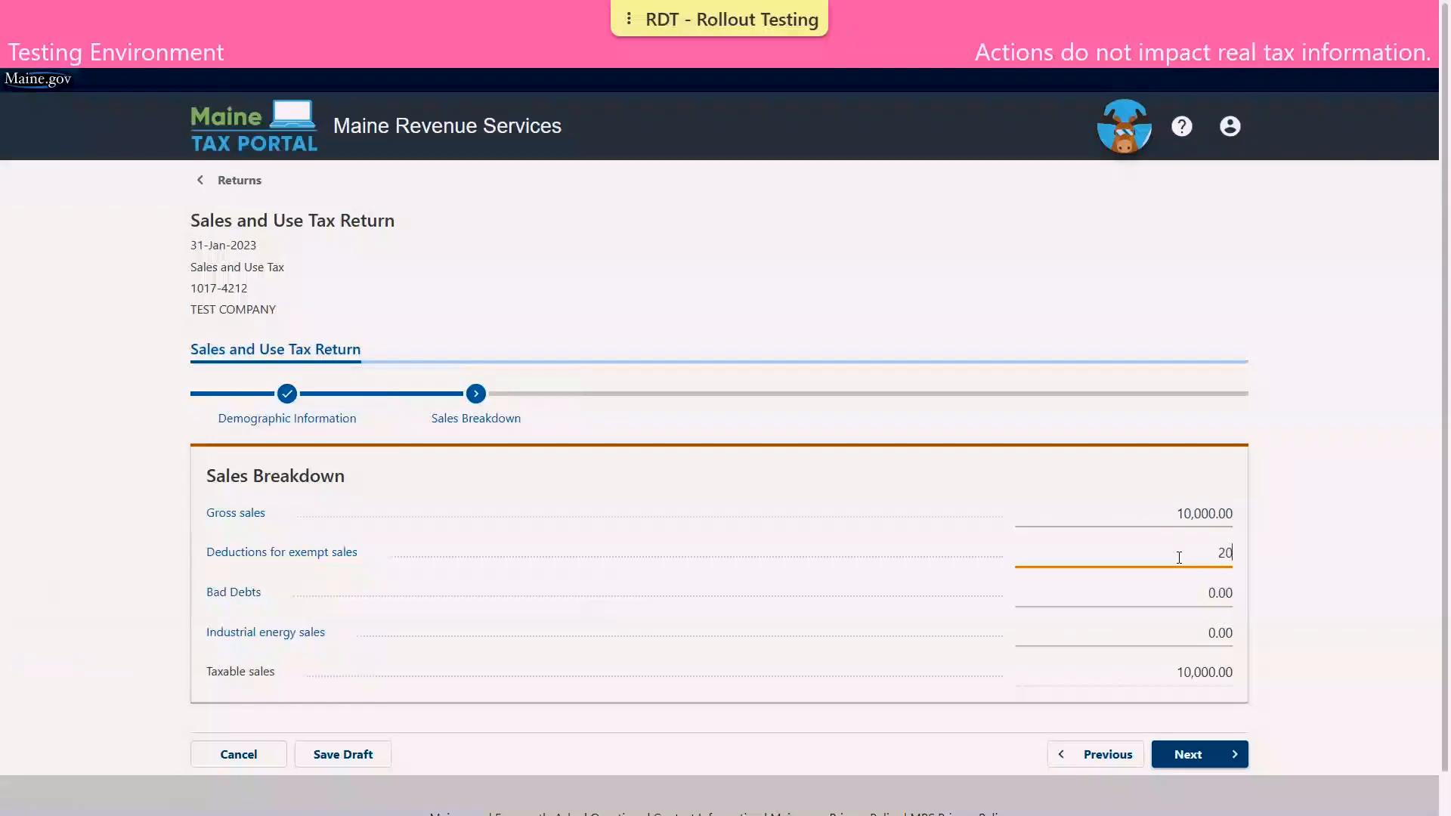
{"action": "left_click", "coordinate": [1359, 665]}
{"action": "left_click", "coordinate": [1214, 756]}
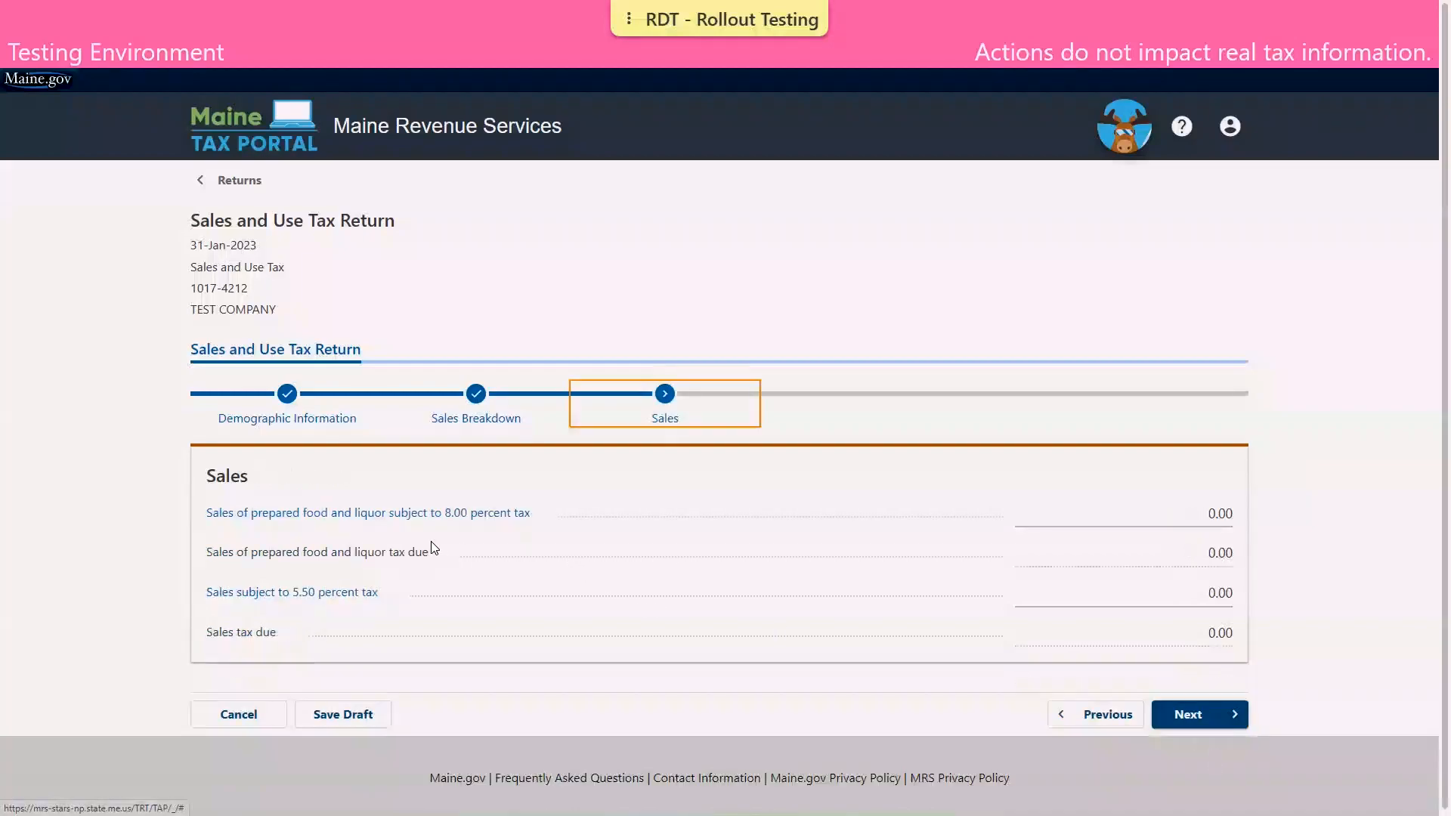
- Enter 4000 for sales of prepared food and liquor subject to 8.00 percent tax and continue to the Cannabis section
{"action": "left_click", "coordinate": [1122, 518]}
{"action": "type", "text": "4000"}
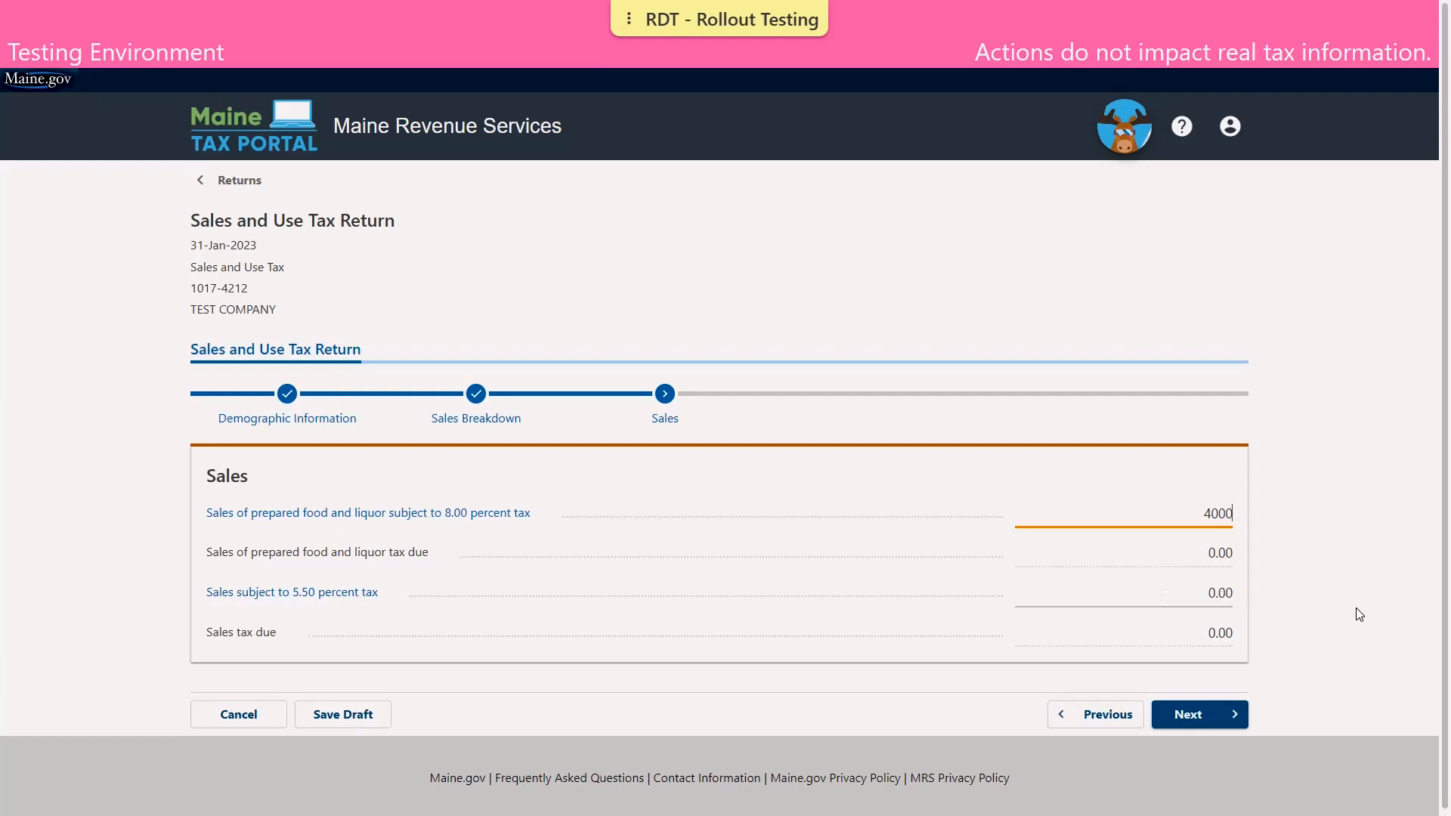
{"action": "left_click", "coordinate": [1223, 727]}
{"action": "left_click", "coordinate": [1223, 727]}
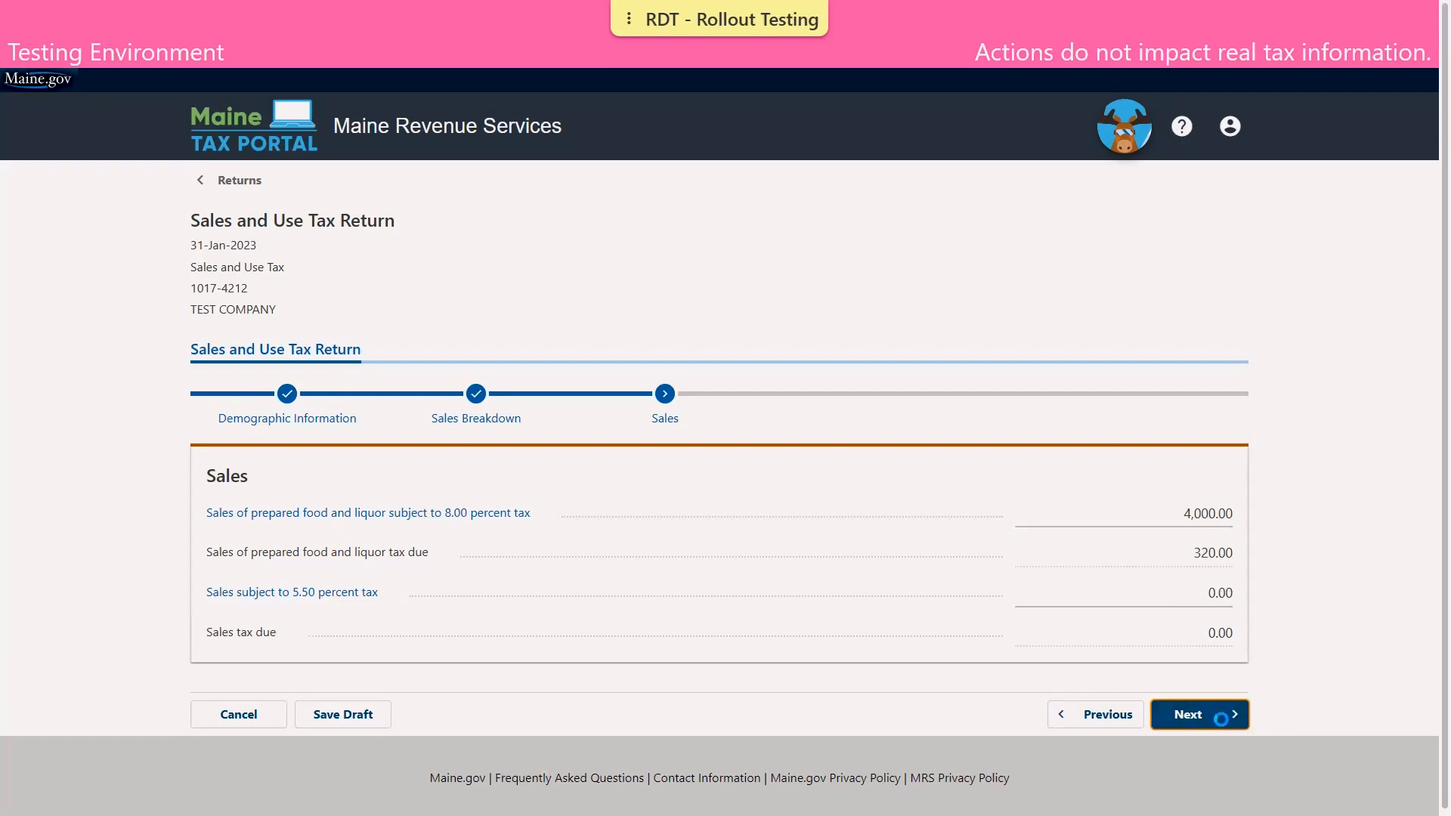
- Skip the Cannabis section, enter 4000 for rentals of lodging subject to 9.00 percent tax, and continue to Taxable Sales
{"action": "scroll", "coordinate": [858, 615], "scroll_direction": "down", "scroll_amount": 3}
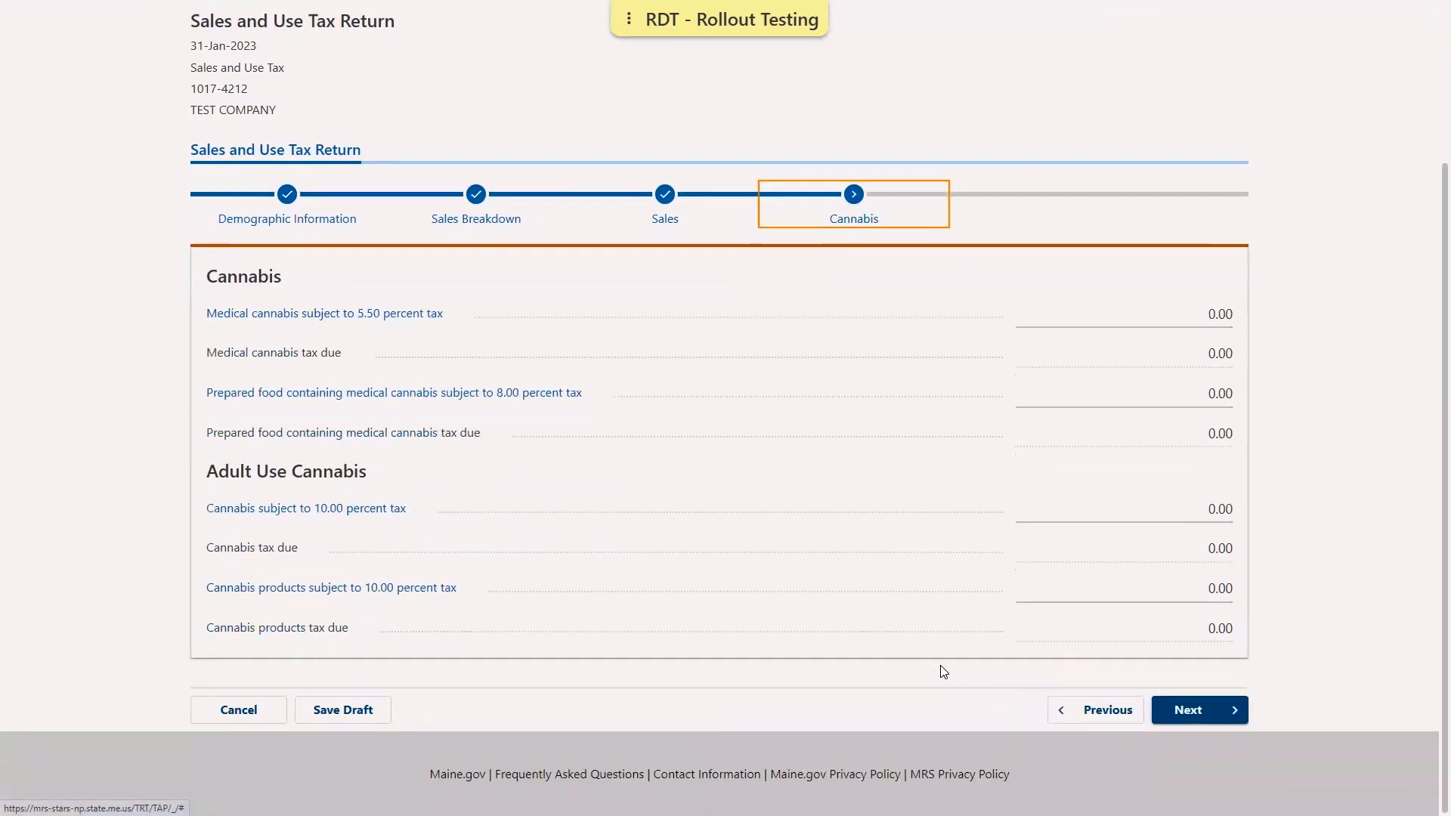
{"action": "left_click", "coordinate": [1185, 712]}
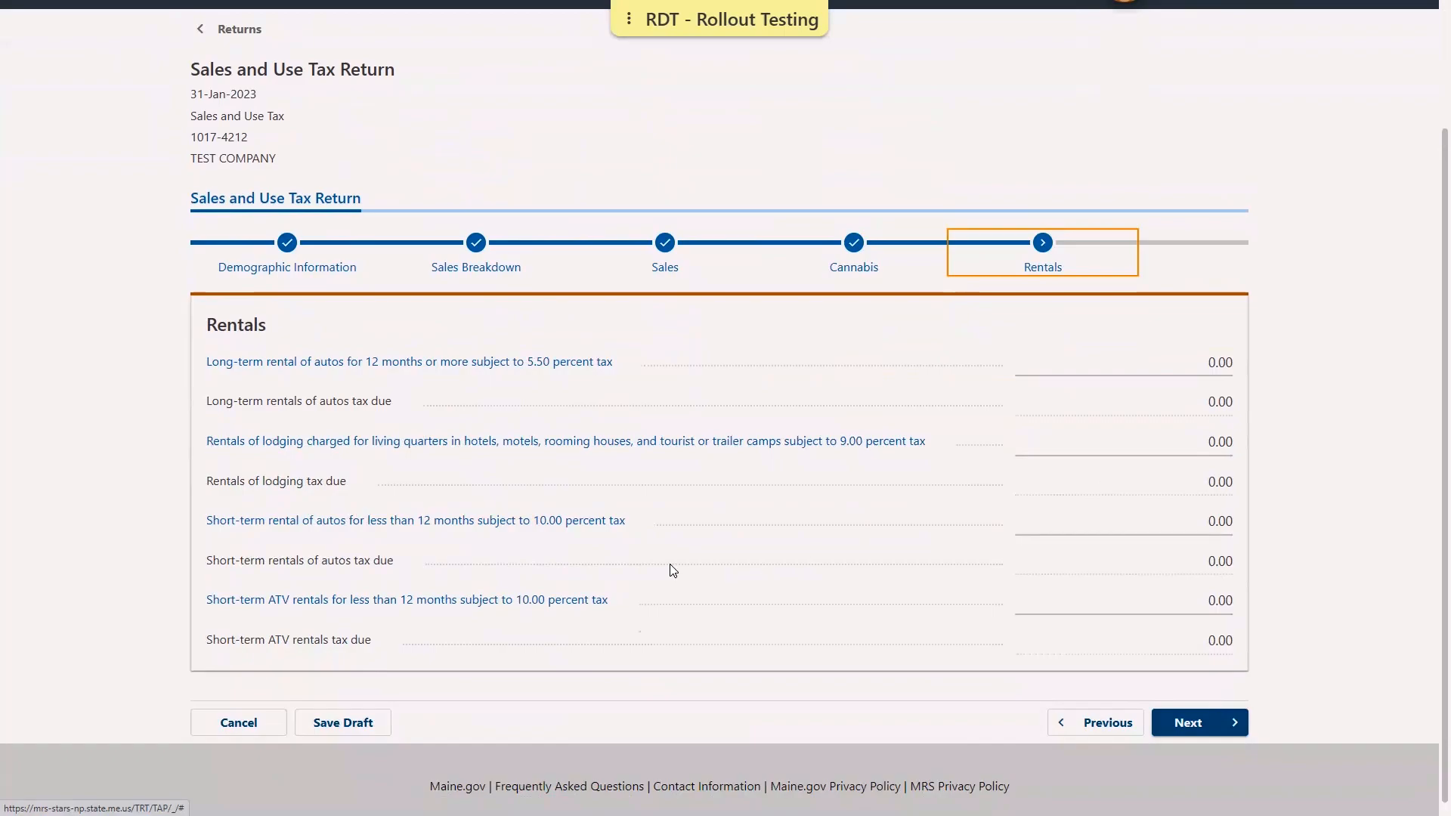
{"action": "left_click", "coordinate": [1108, 443]}
{"action": "type", "text": "400"}
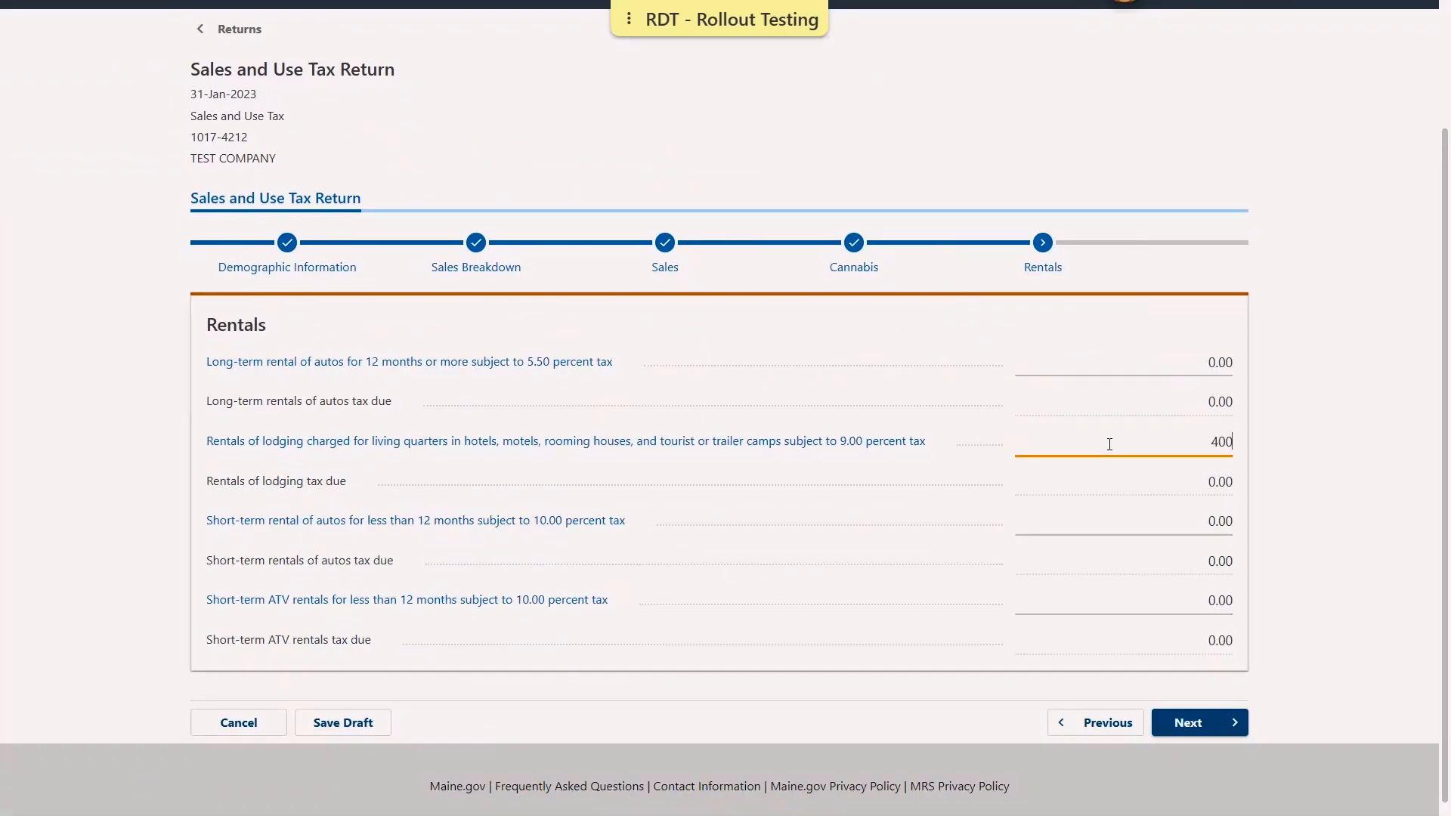
{"action": "type", "text": "0"}
{"action": "left_click", "coordinate": [1210, 734]}
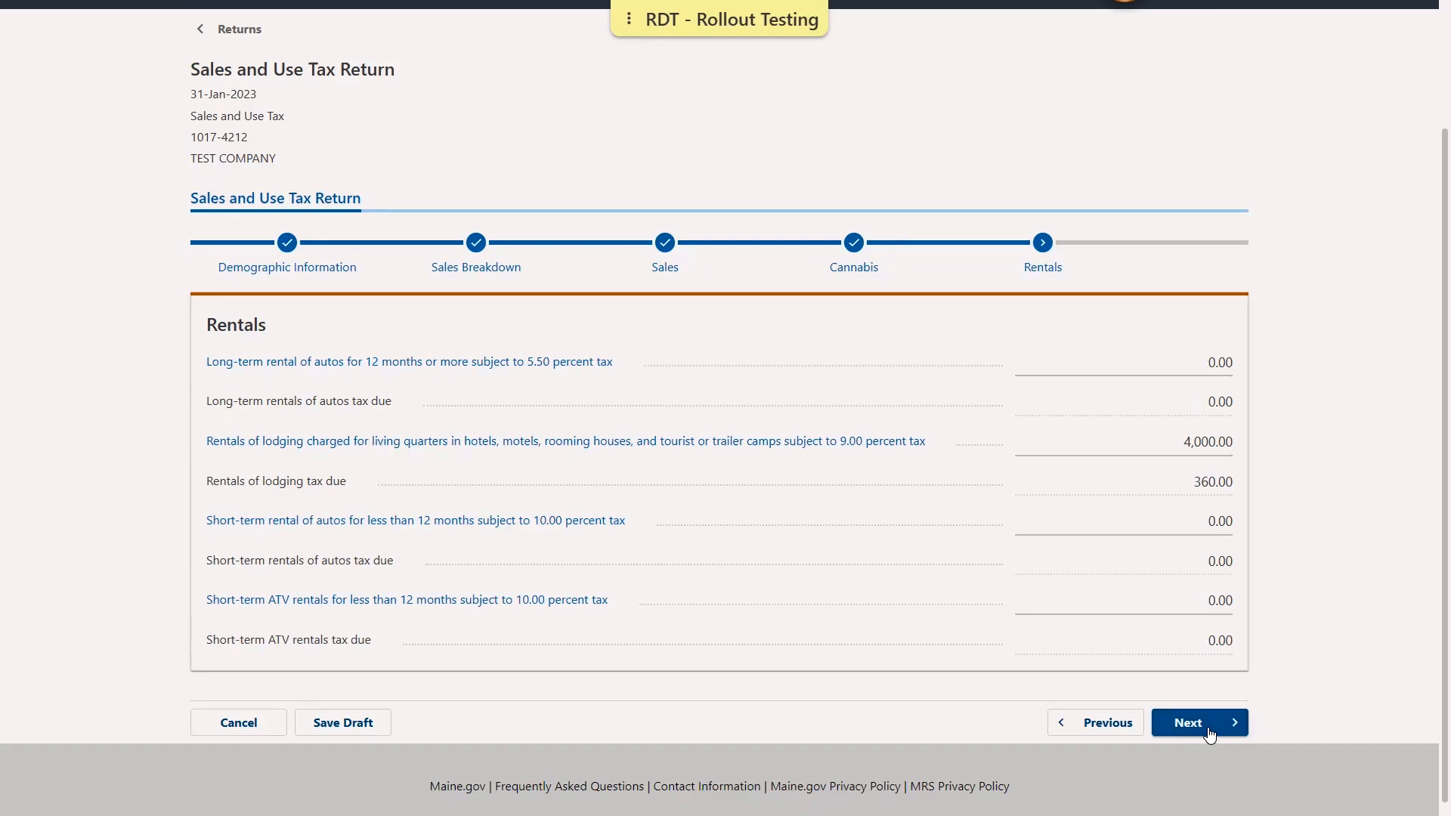
{"action": "left_click", "coordinate": [1210, 735]}
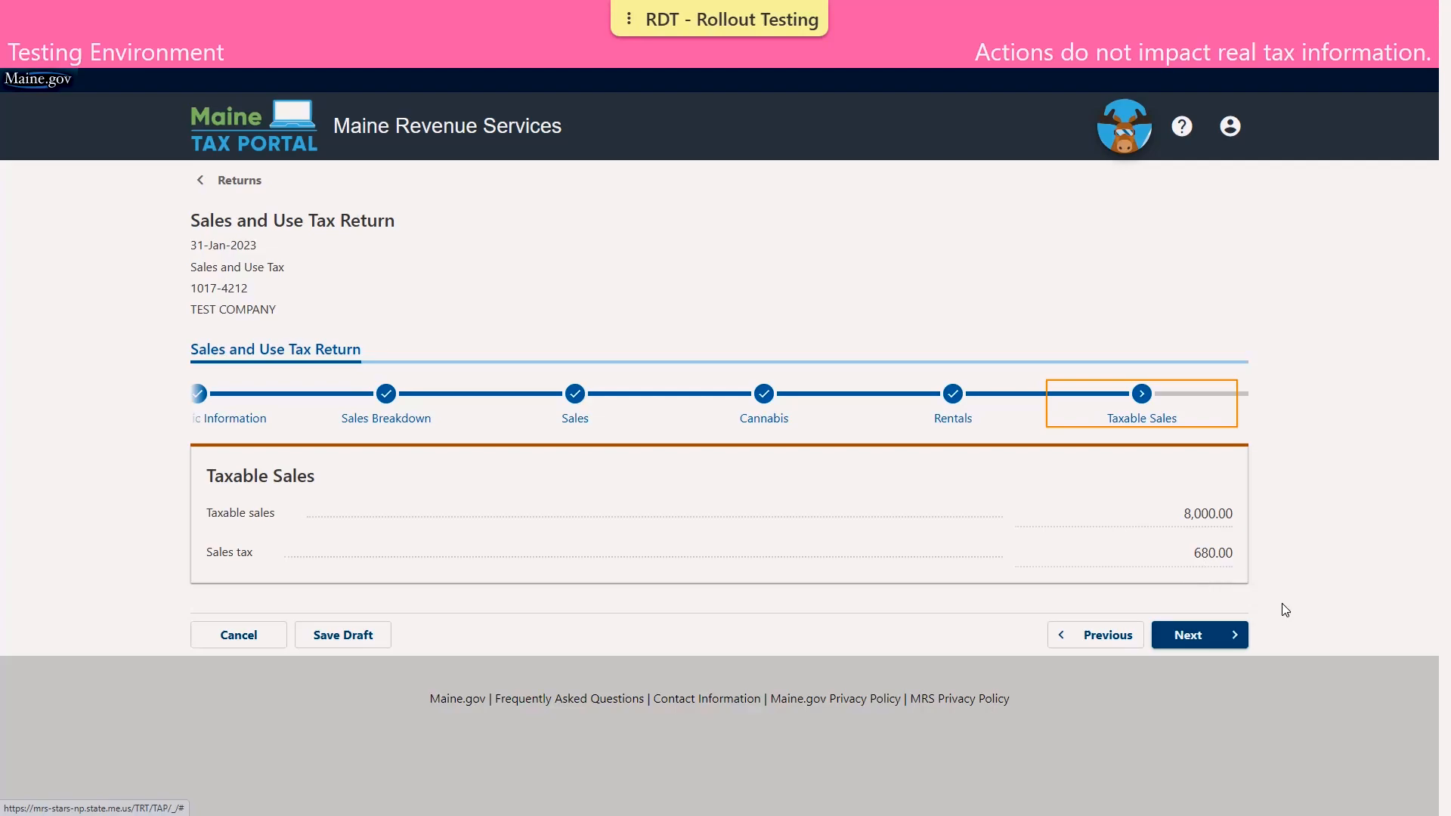
- Advance to the Use Tax section, enter 1000 for other taxable purchases subject to 5.50 percent tax, and continue to Fees
{"action": "left_click", "coordinate": [1197, 635]}
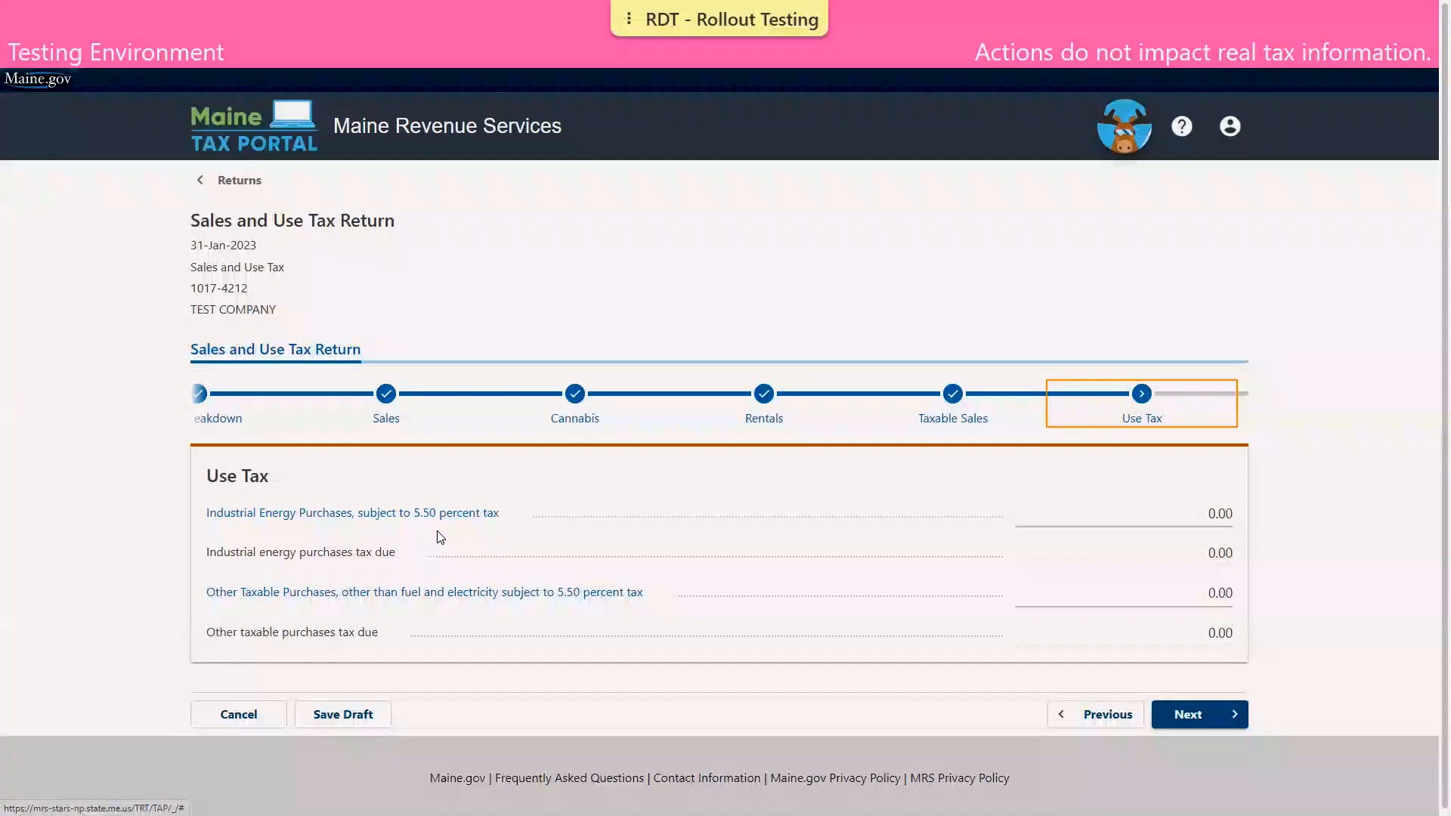
{"action": "left_click", "coordinate": [1098, 585]}
{"action": "type", "text": "1000"}
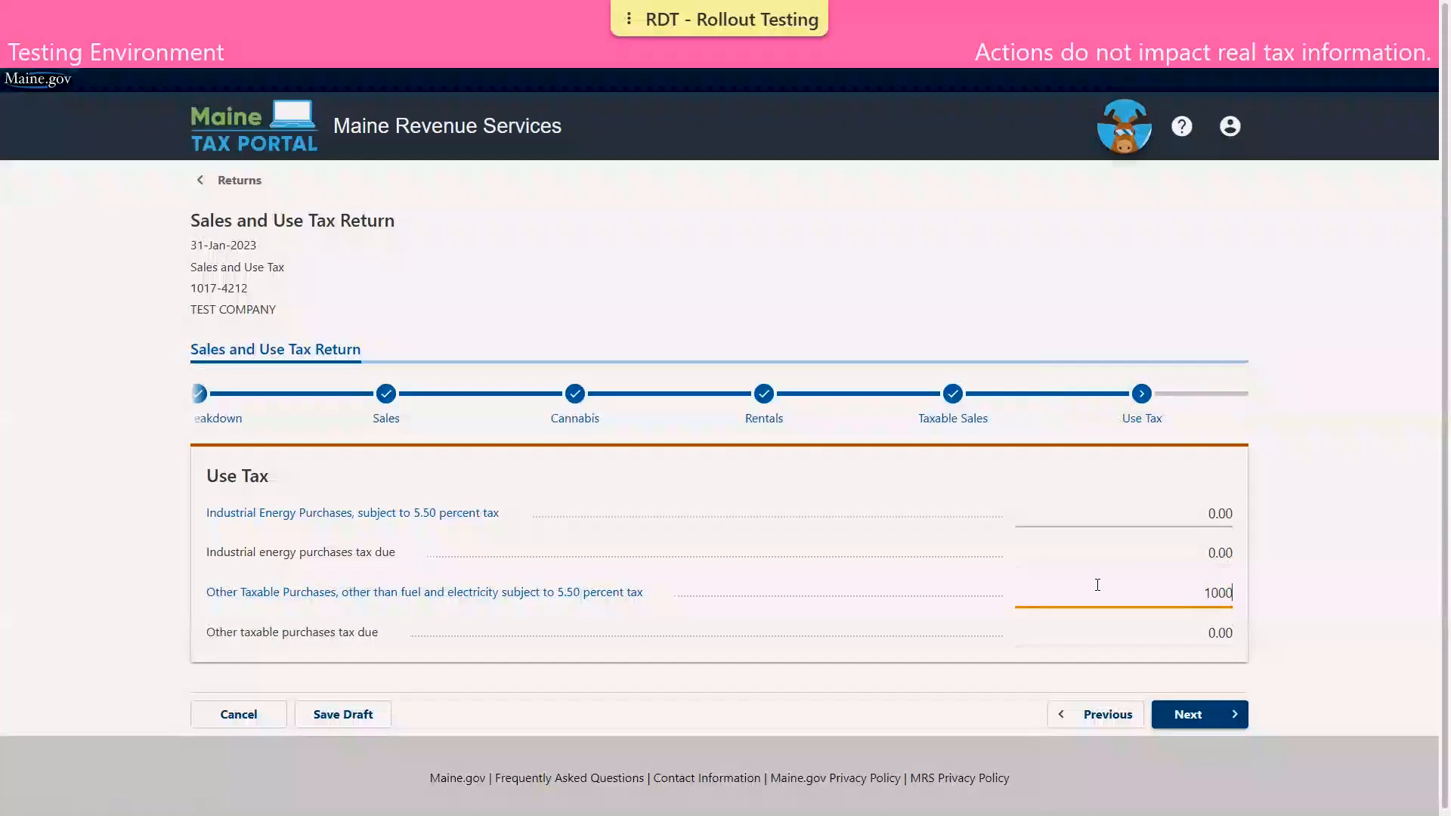
{"action": "left_click", "coordinate": [1205, 722]}
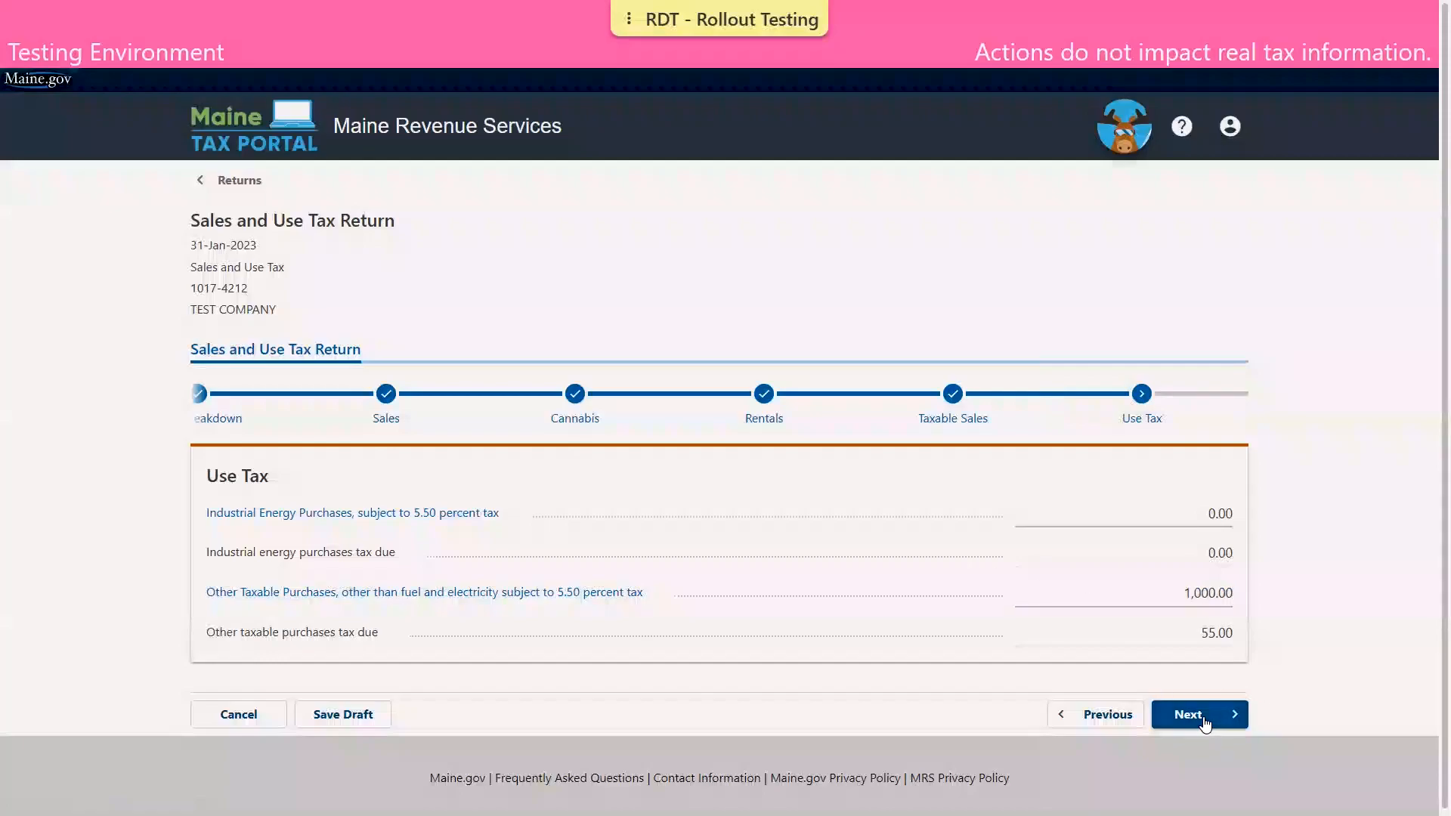
{"action": "left_click", "coordinate": [1205, 723]}
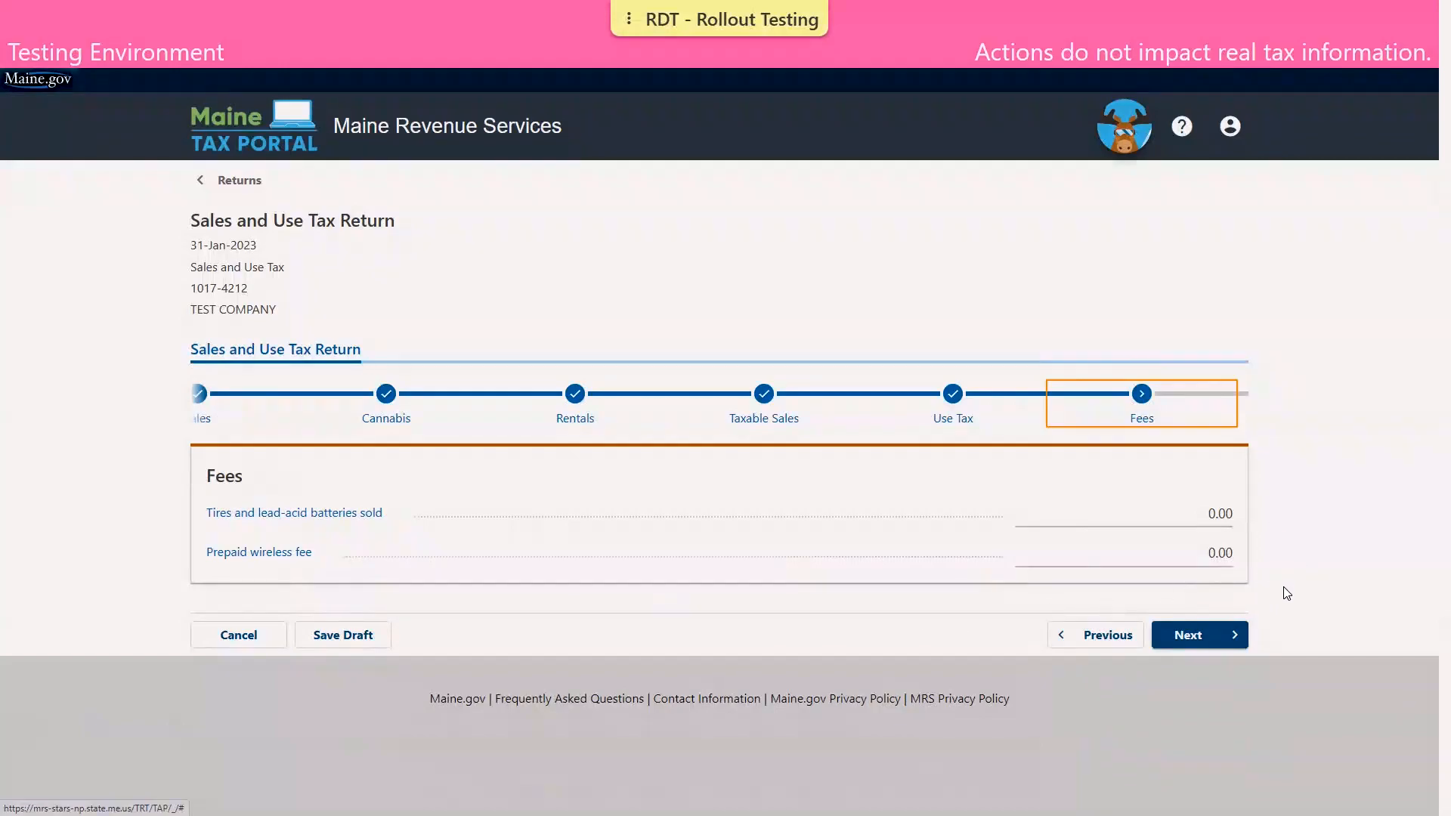
- Leave the fees empty, enter a 300 credit for sales tax paid on goods purchased for resale, and continue to Documentation
{"action": "left_click", "coordinate": [1212, 641]}
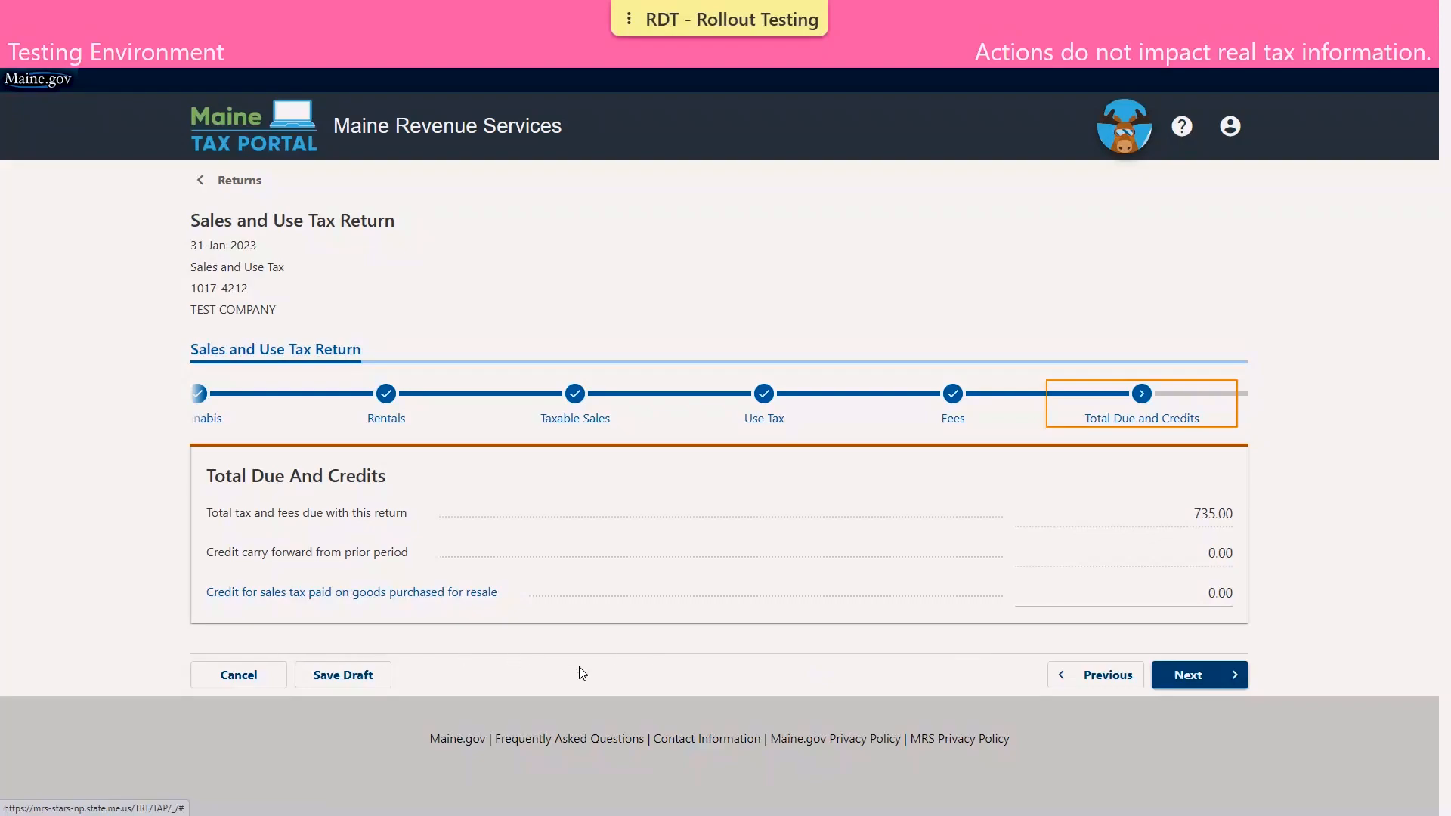
{"action": "left_click", "coordinate": [1159, 589]}
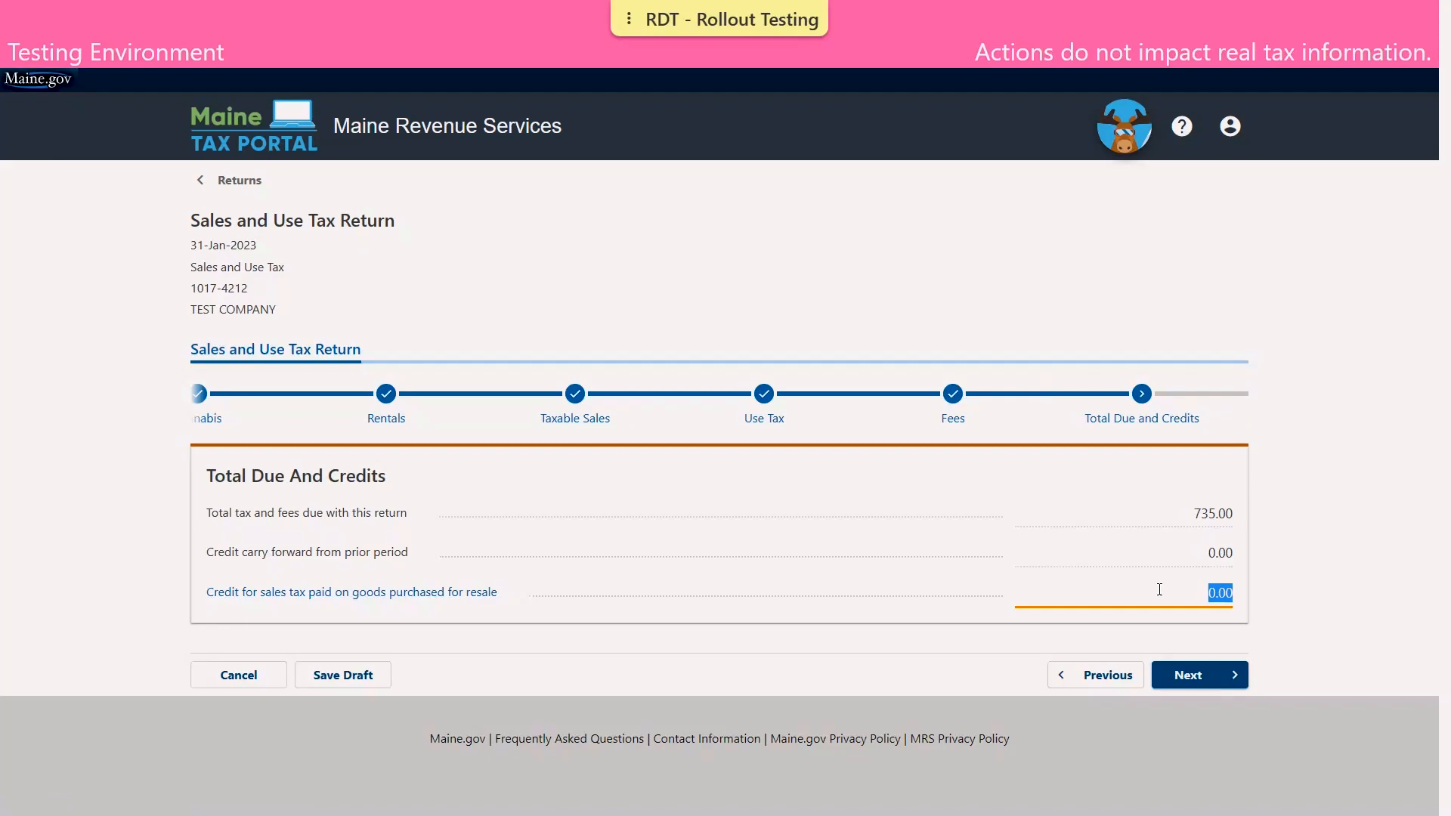
{"action": "type", "text": "300"}
{"action": "left_click", "coordinate": [768, 594]}
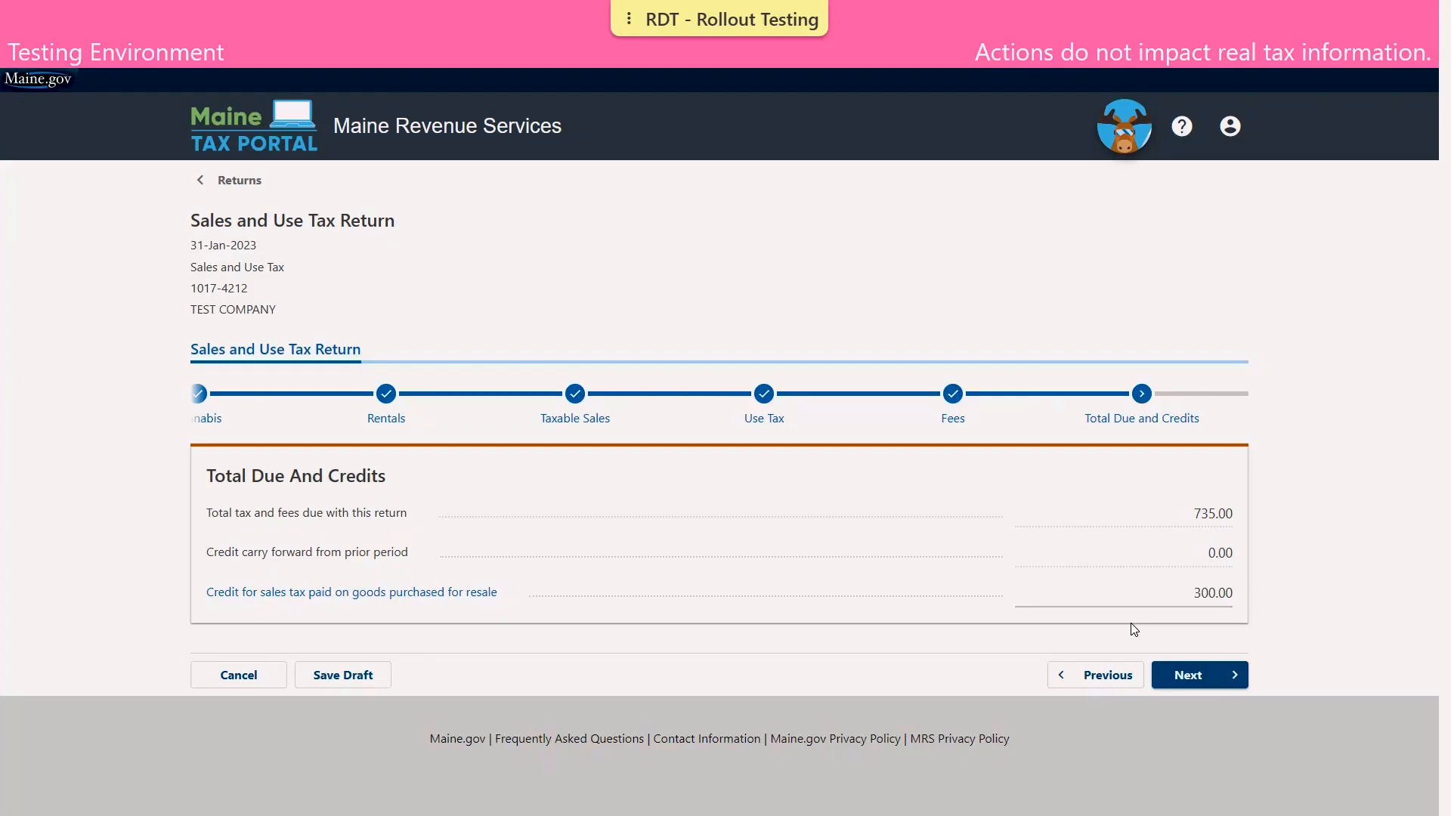
{"action": "left_click", "coordinate": [1235, 673]}
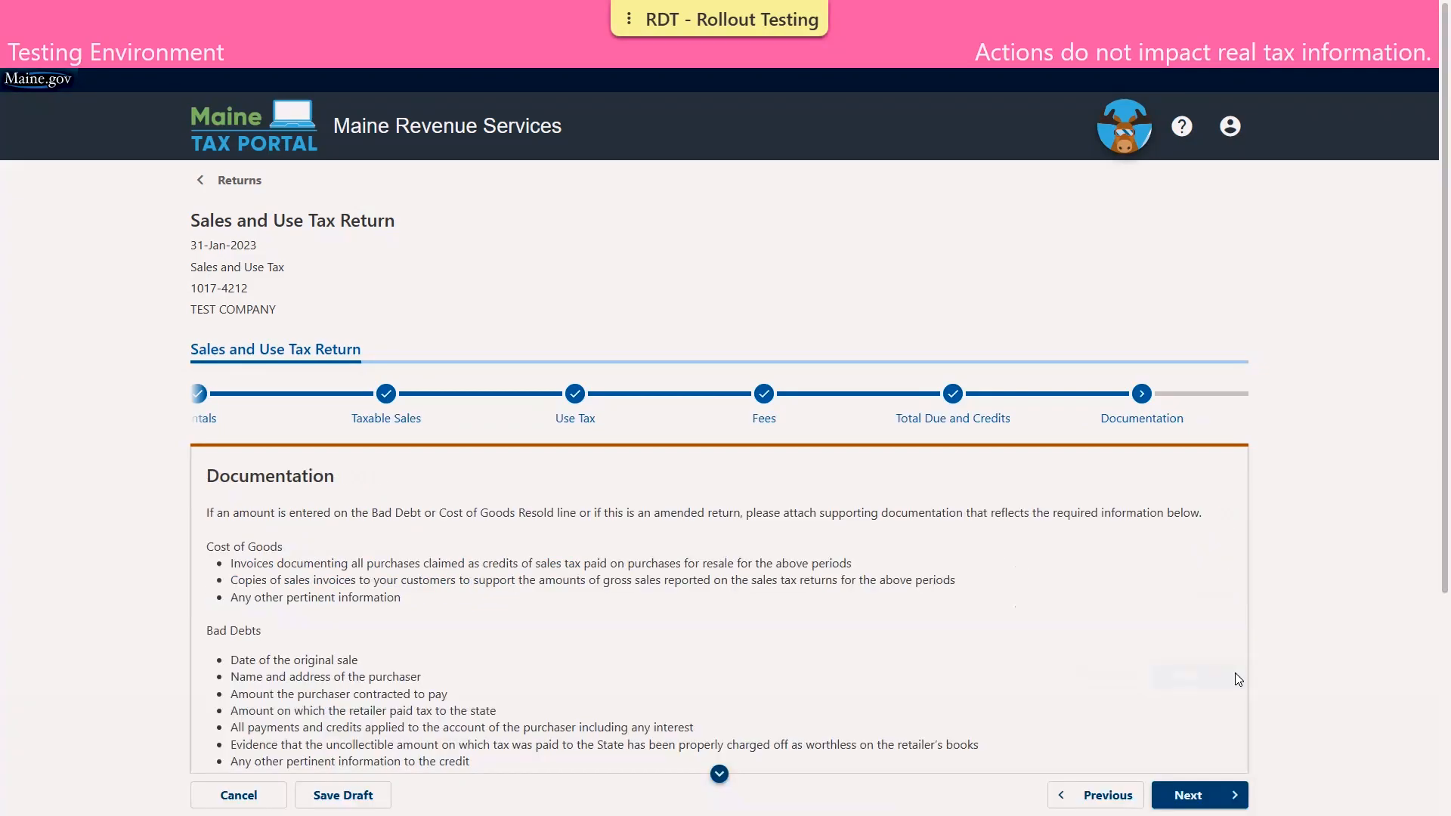
- Attach Demo Attachment.pdf as supporting documentation with the description "backup document"
{"action": "scroll", "coordinate": [821, 333], "scroll_direction": "down", "scroll_amount": 4}
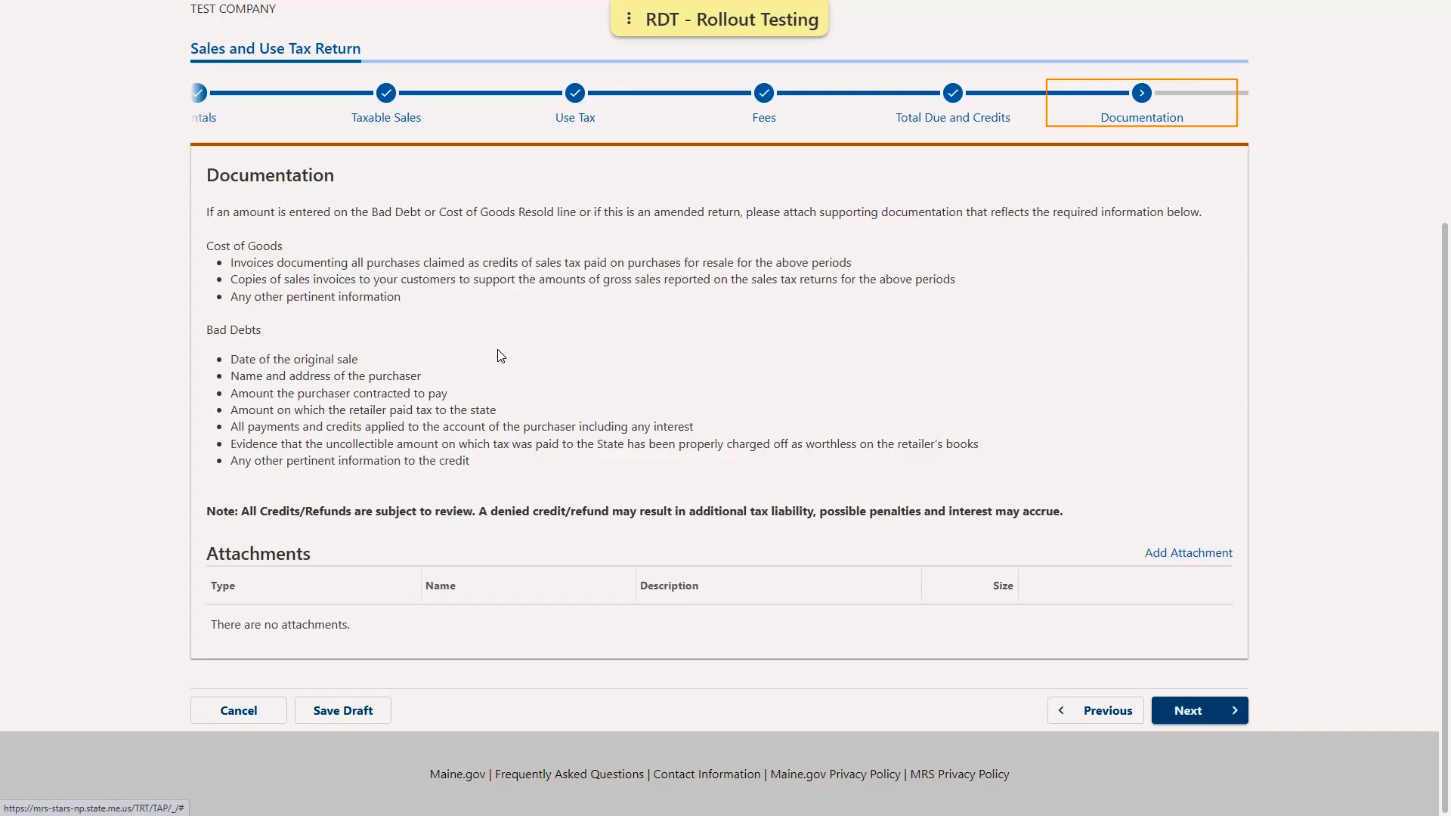
{"action": "left_click", "coordinate": [1164, 555]}
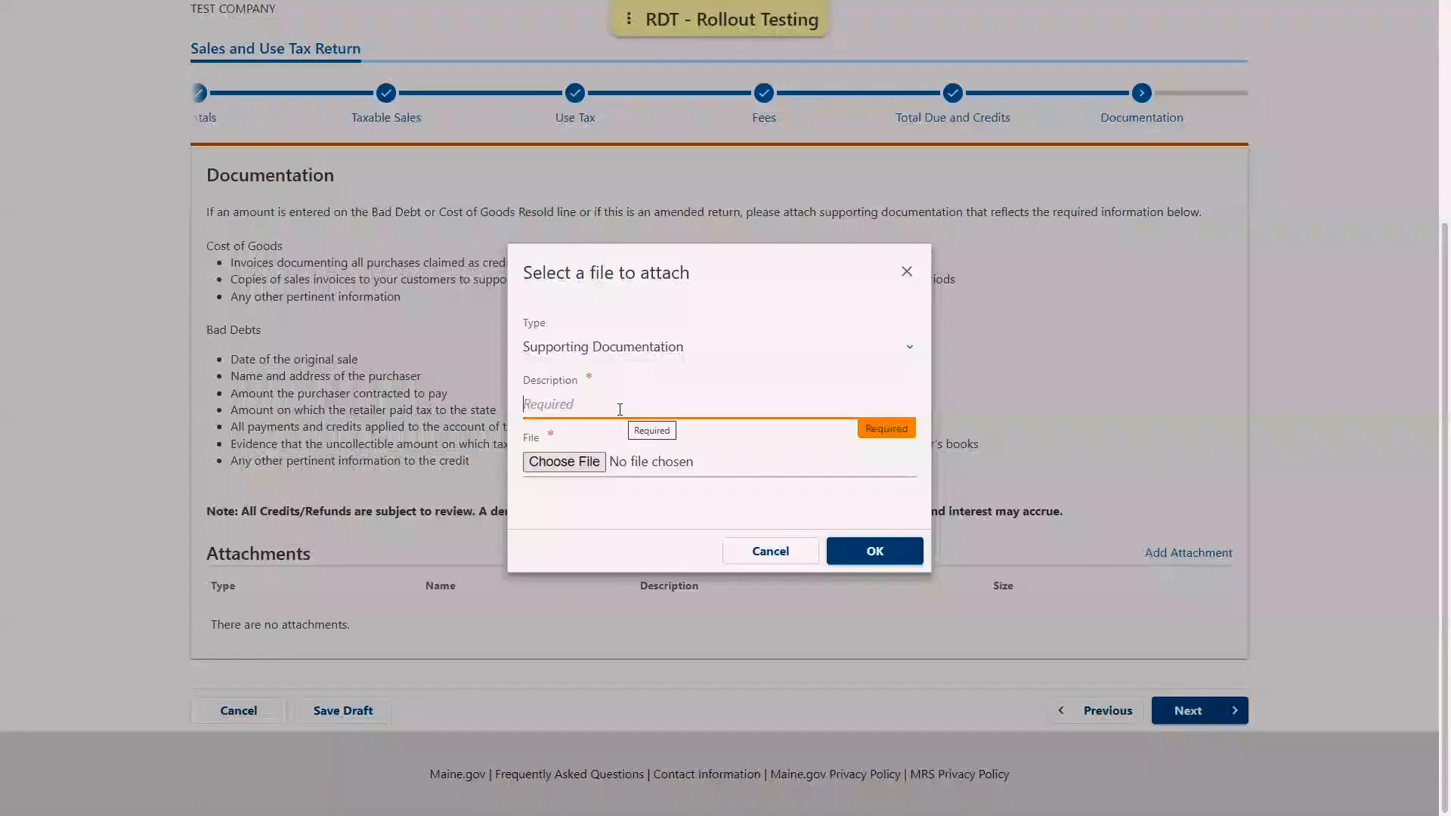
{"action": "type", "text": "ba"}
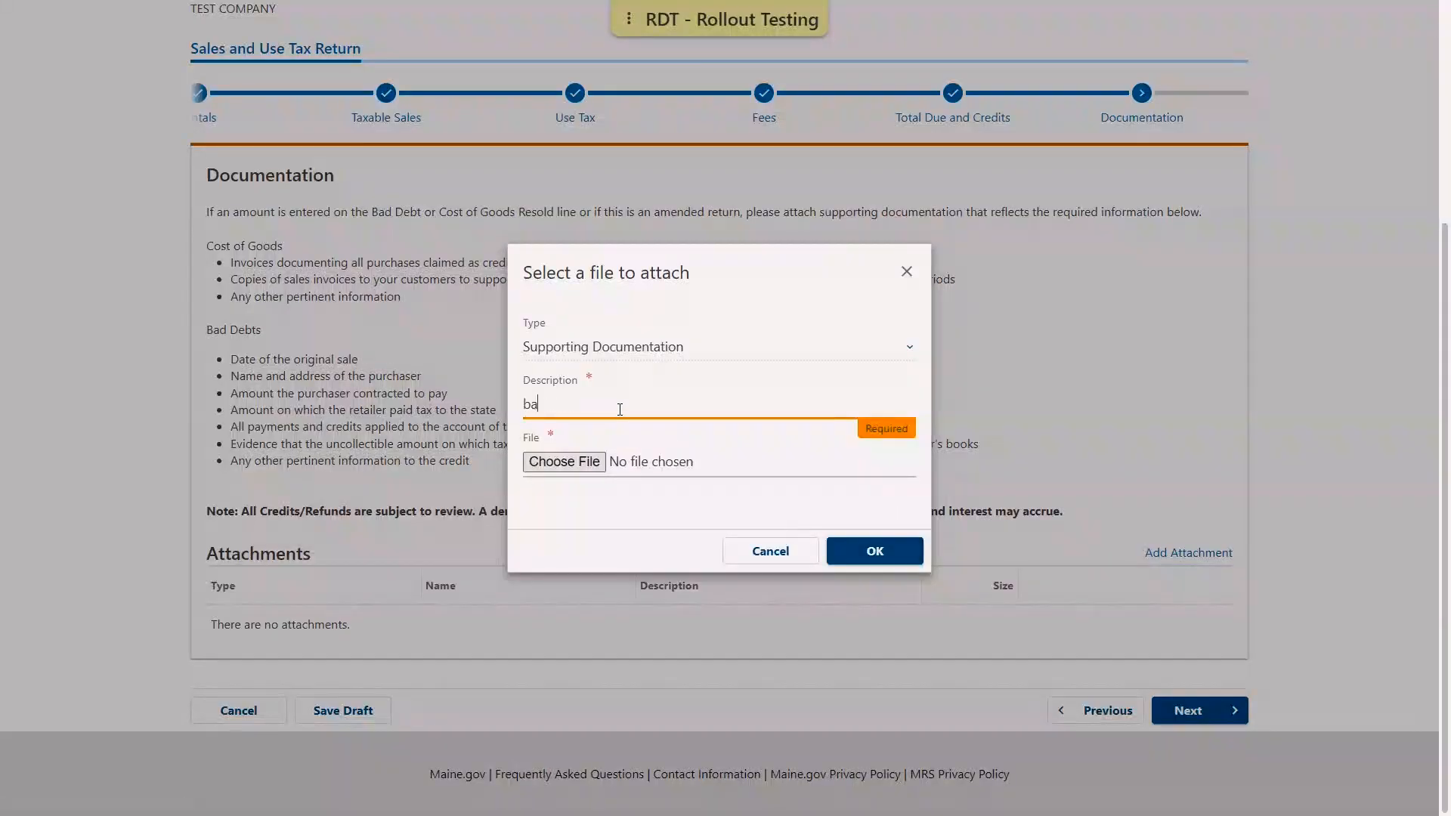
{"action": "type", "text": "ckup document"}
{"action": "left_click", "coordinate": [569, 463]}
{"action": "left_click", "coordinate": [568, 463]}
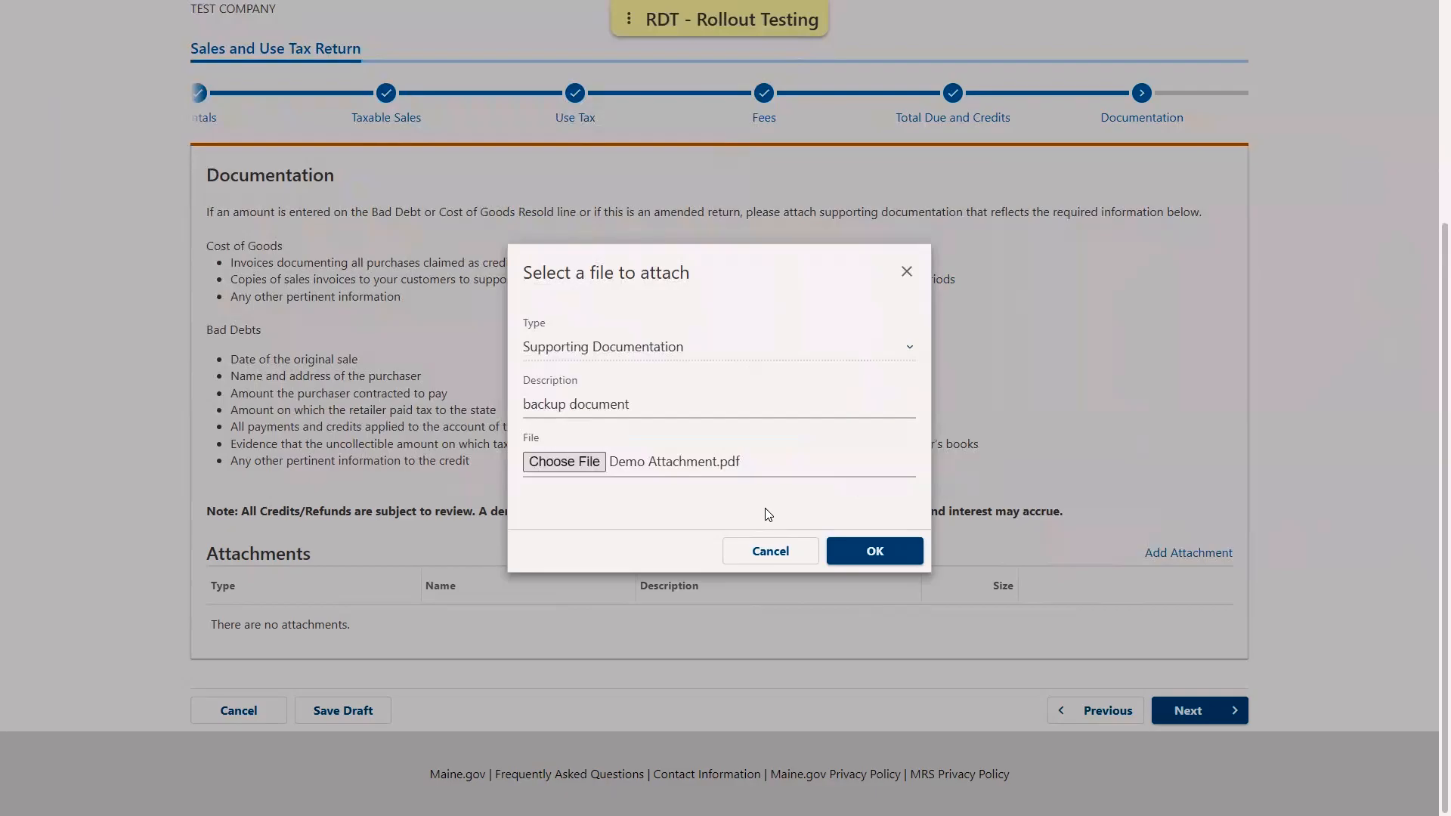
{"action": "left_click", "coordinate": [894, 550]}
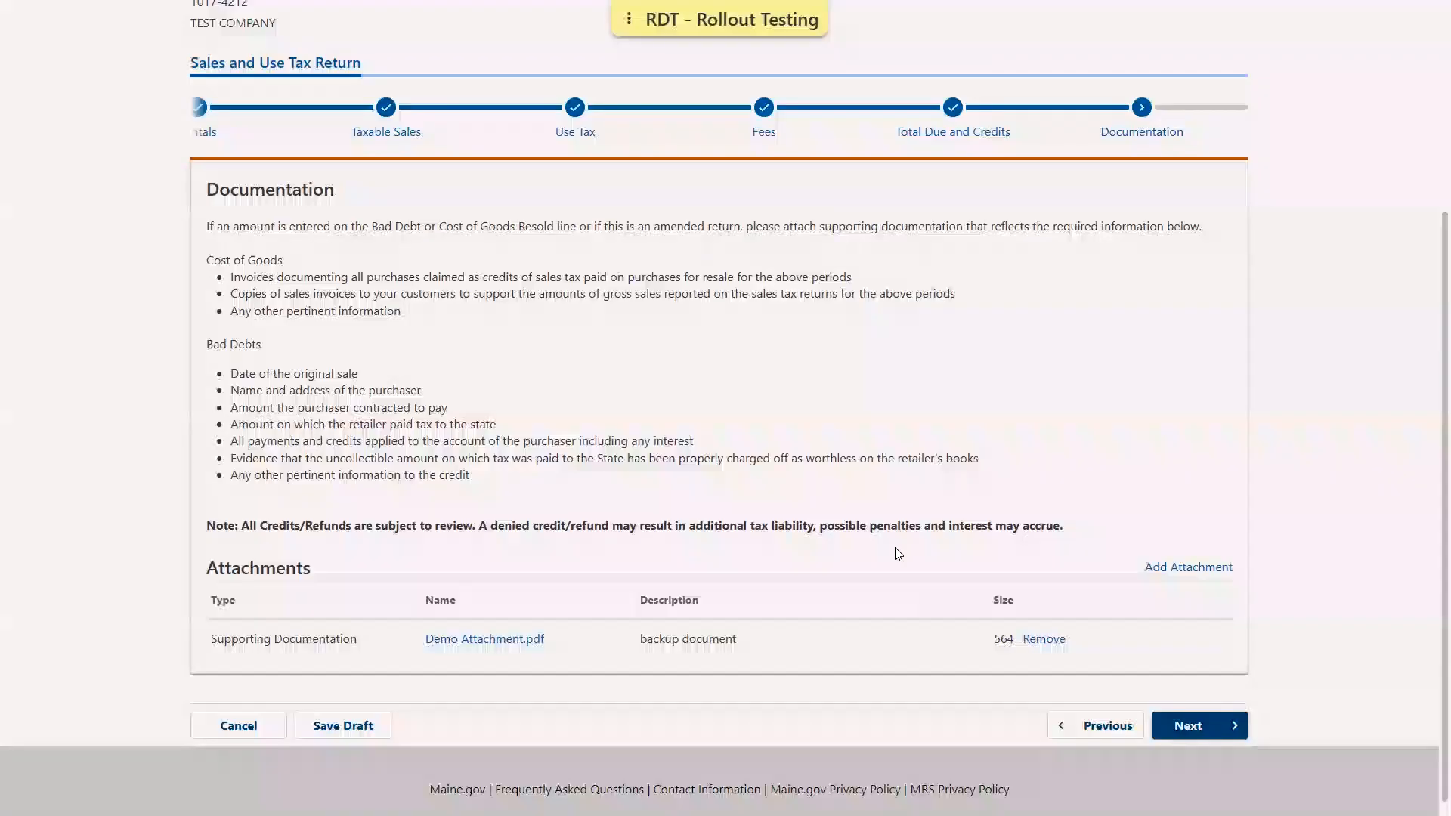
- Continue to the Balance section, choose Yes for making a payment right now, and proceed to the payment details
{"action": "left_click", "coordinate": [1215, 725]}
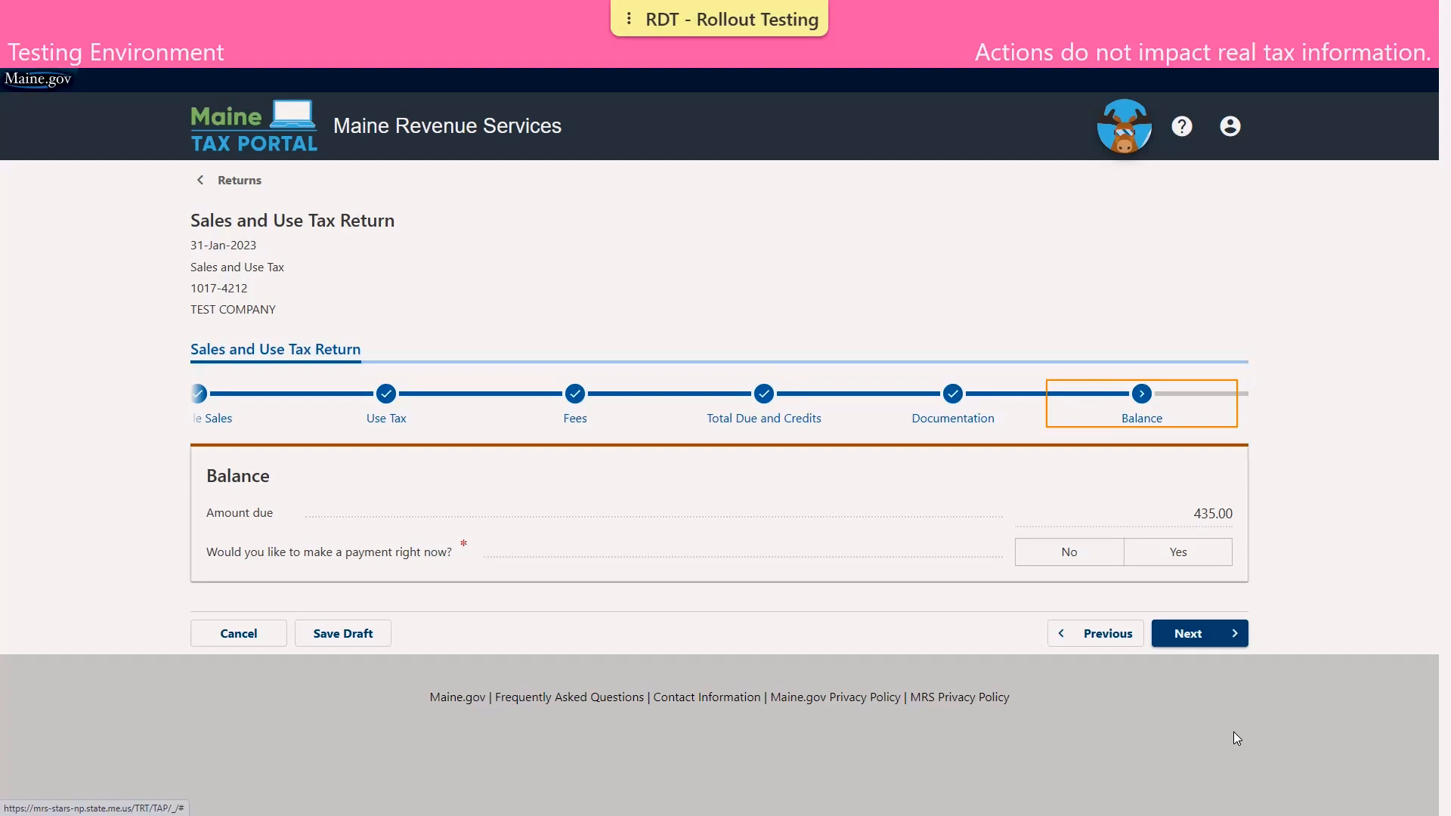
{"action": "left_click", "coordinate": [1179, 563]}
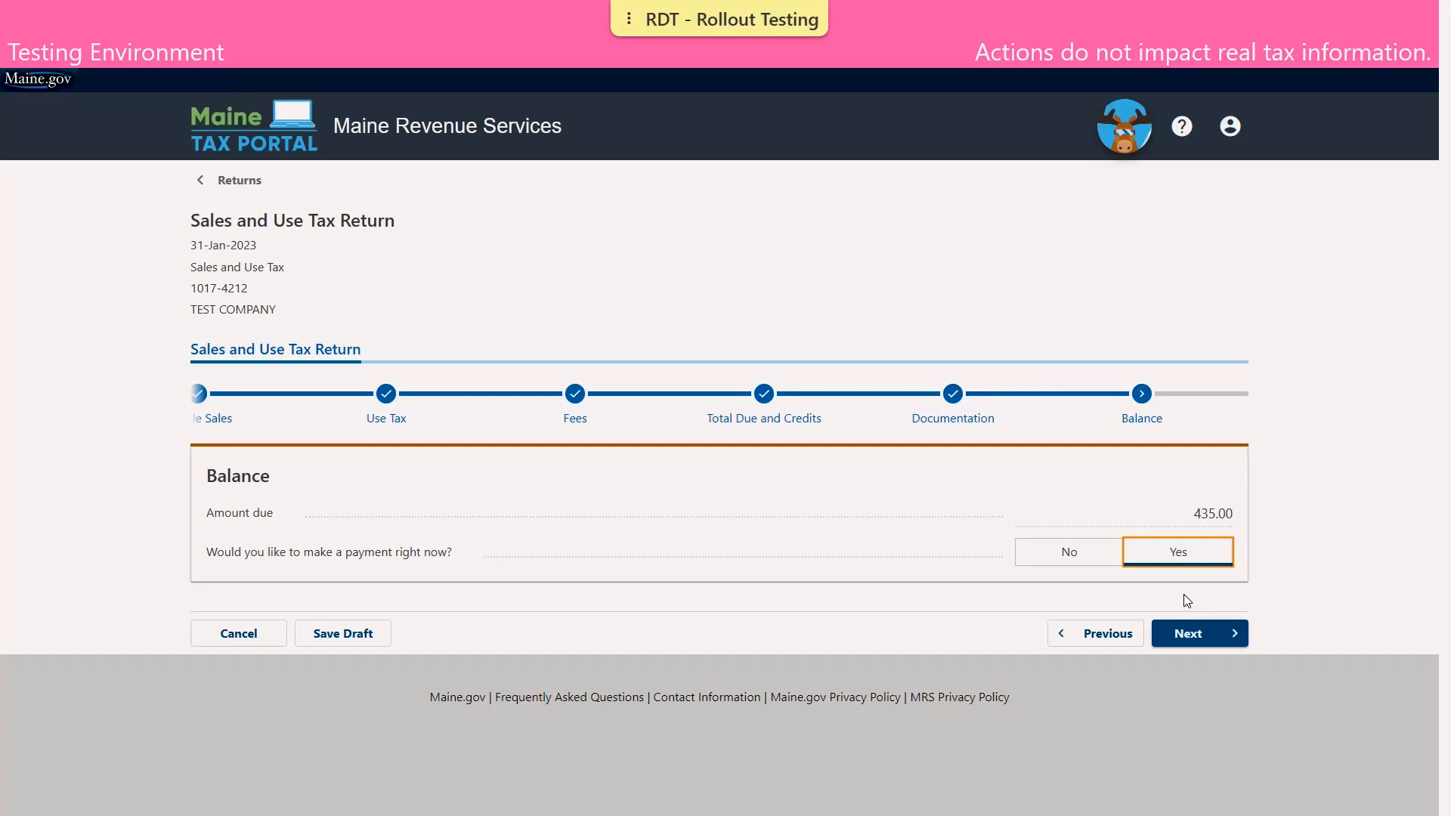
{"action": "left_click", "coordinate": [1221, 638]}
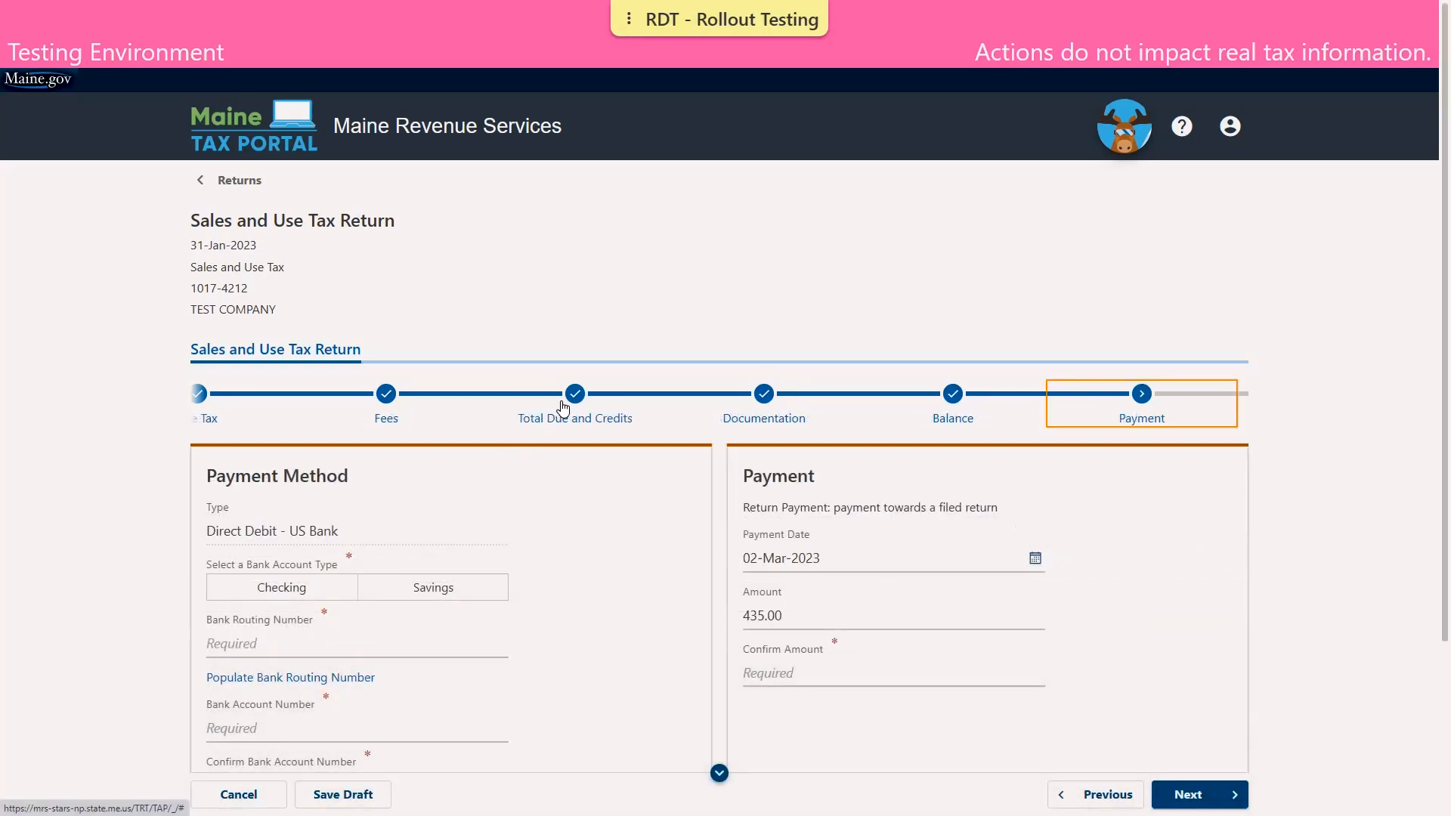
- Choose Checking as the bank account type and populate the bank routing number automatically
{"action": "scroll", "coordinate": [563, 412], "scroll_direction": "down", "scroll_amount": 3}
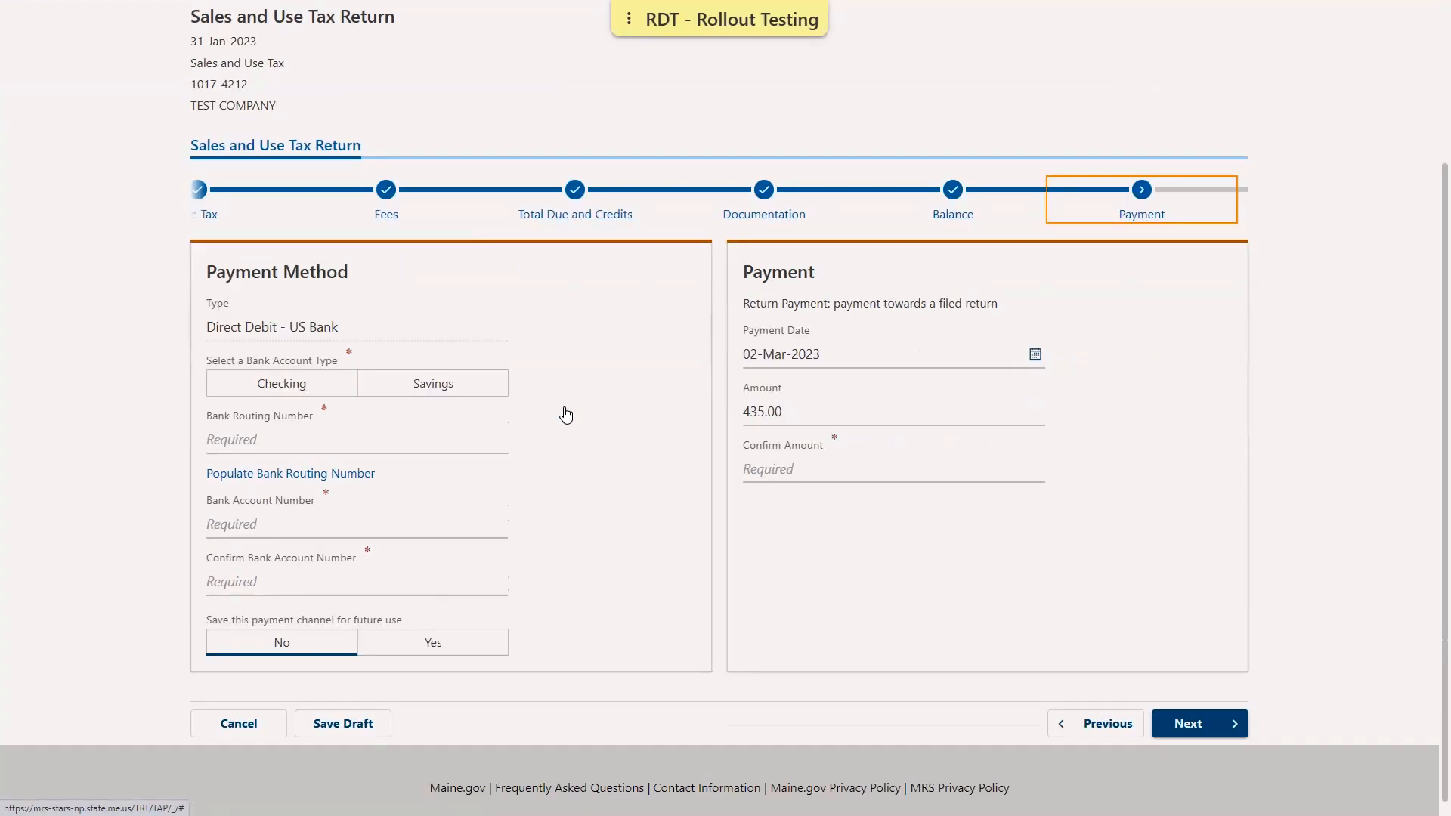
{"action": "scroll", "coordinate": [344, 382], "scroll_direction": "down", "scroll_amount": 1}
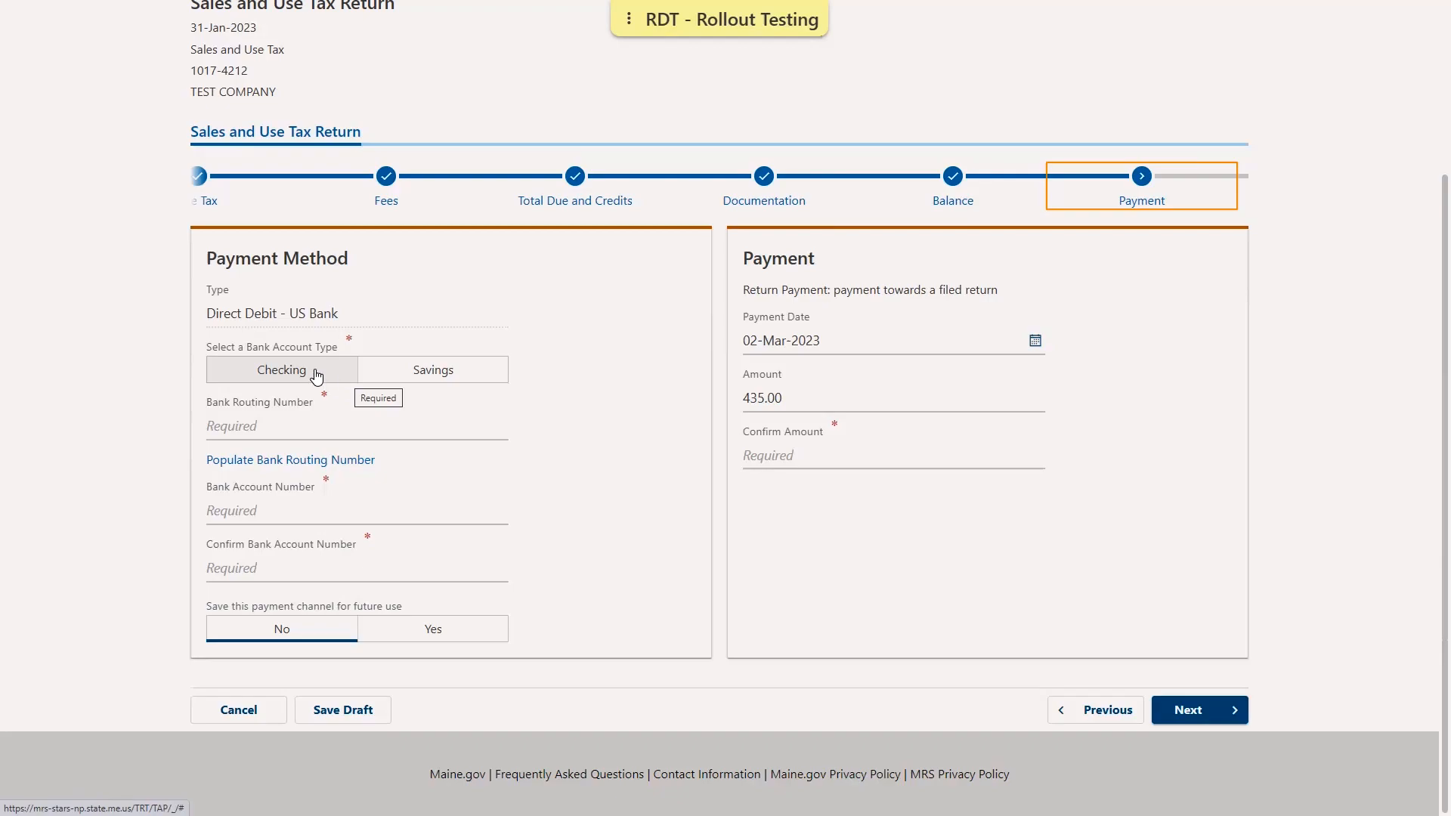
{"action": "left_click", "coordinate": [306, 380]}
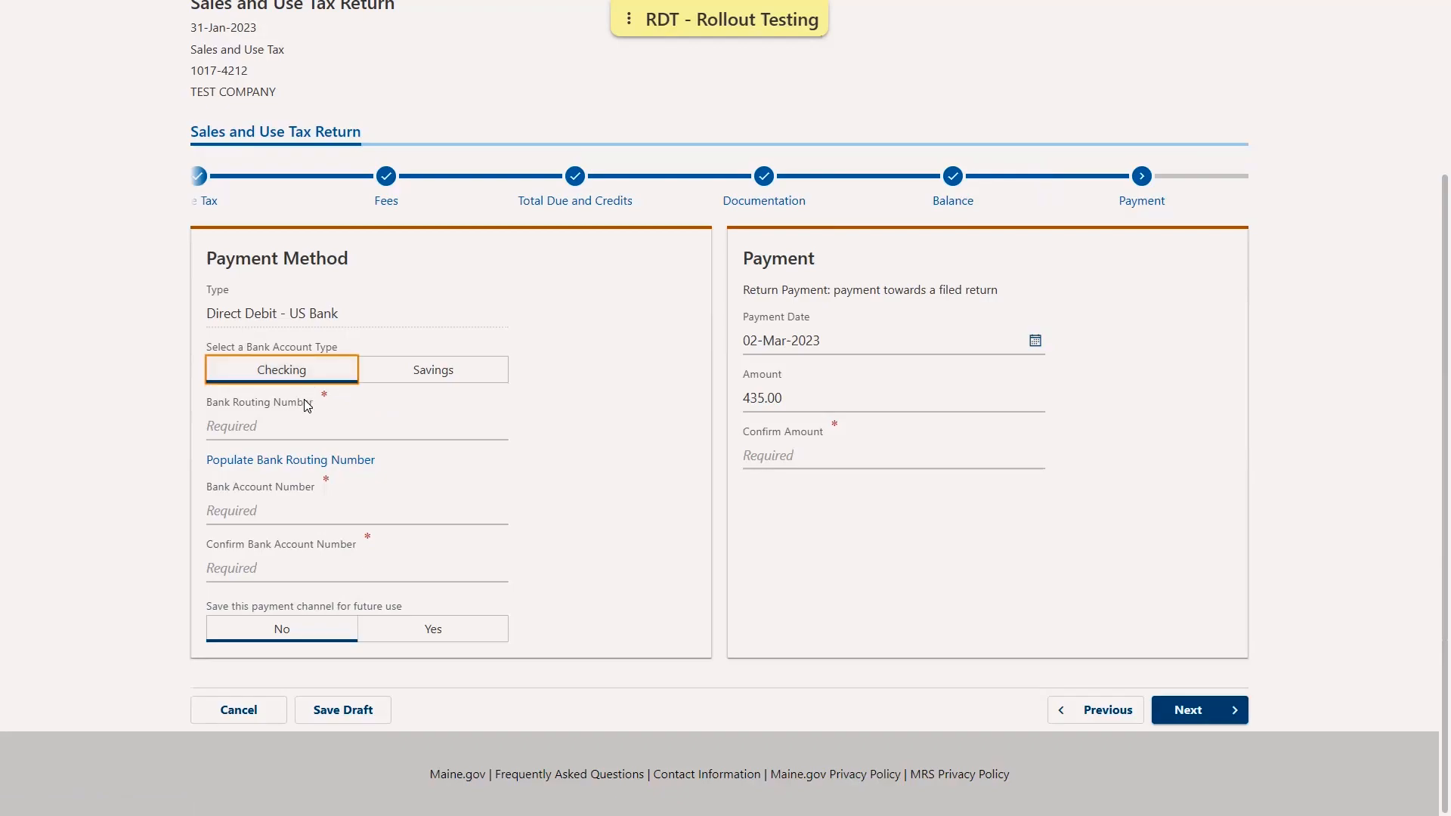
{"action": "left_click", "coordinate": [232, 469]}
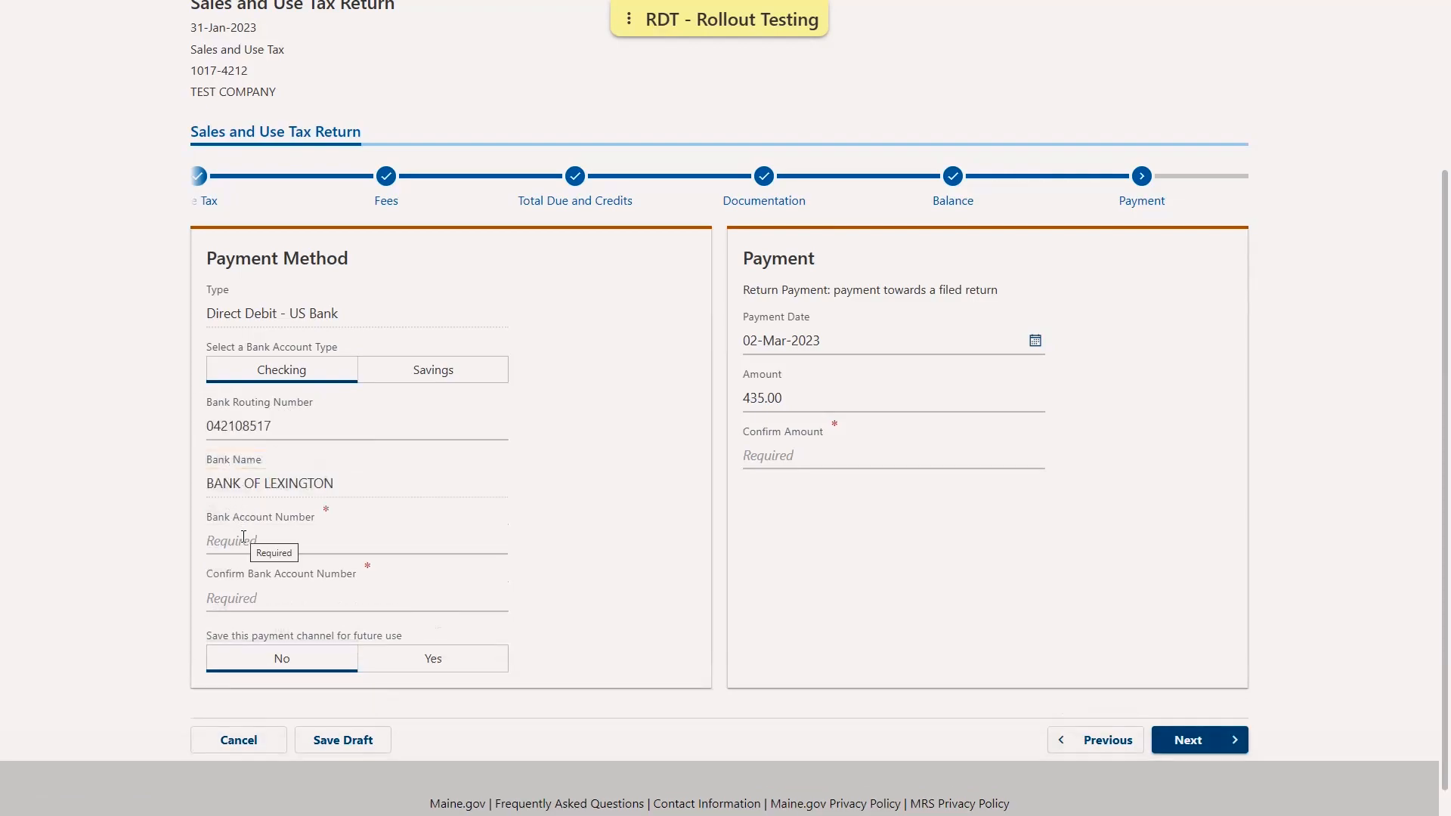
- Enter and confirm the bank account number, keeping No for saving this payment channel for future use
{"action": "left_click", "coordinate": [239, 544]}
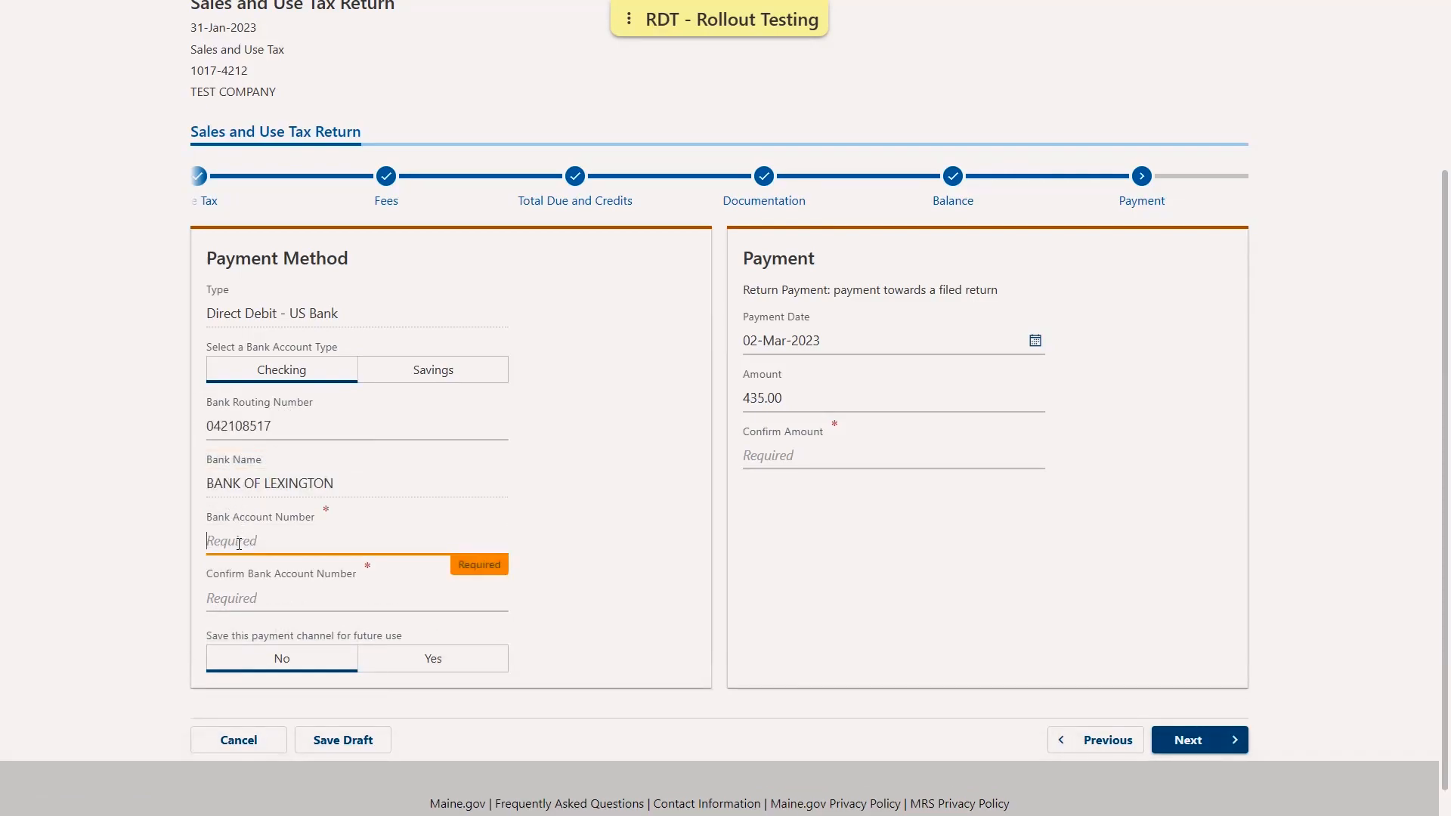
{"action": "type", "text": "1"}
{"action": "left_click", "coordinate": [233, 598]}
{"action": "type", "text": "1"}
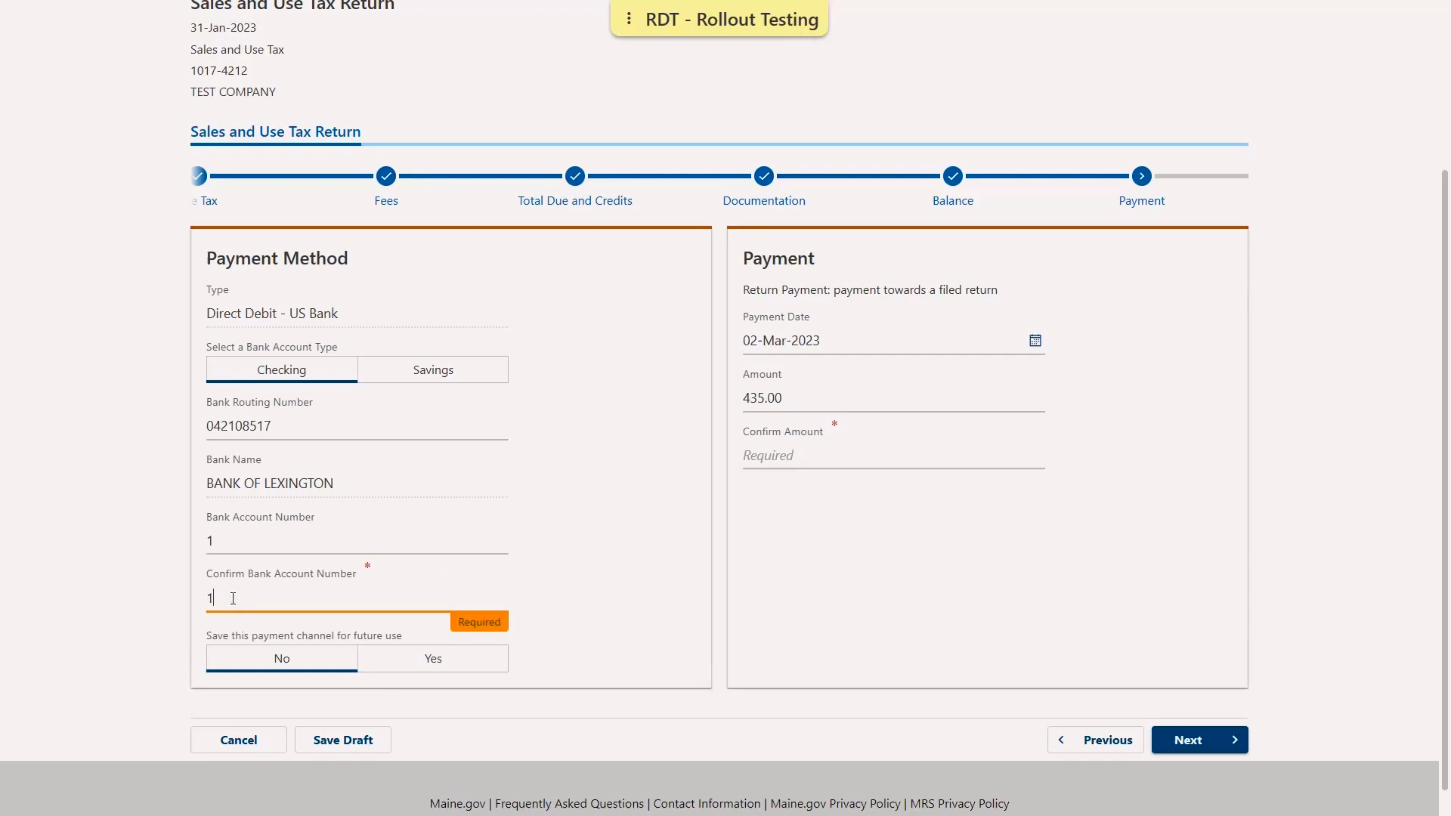
{"action": "left_click", "coordinate": [534, 597]}
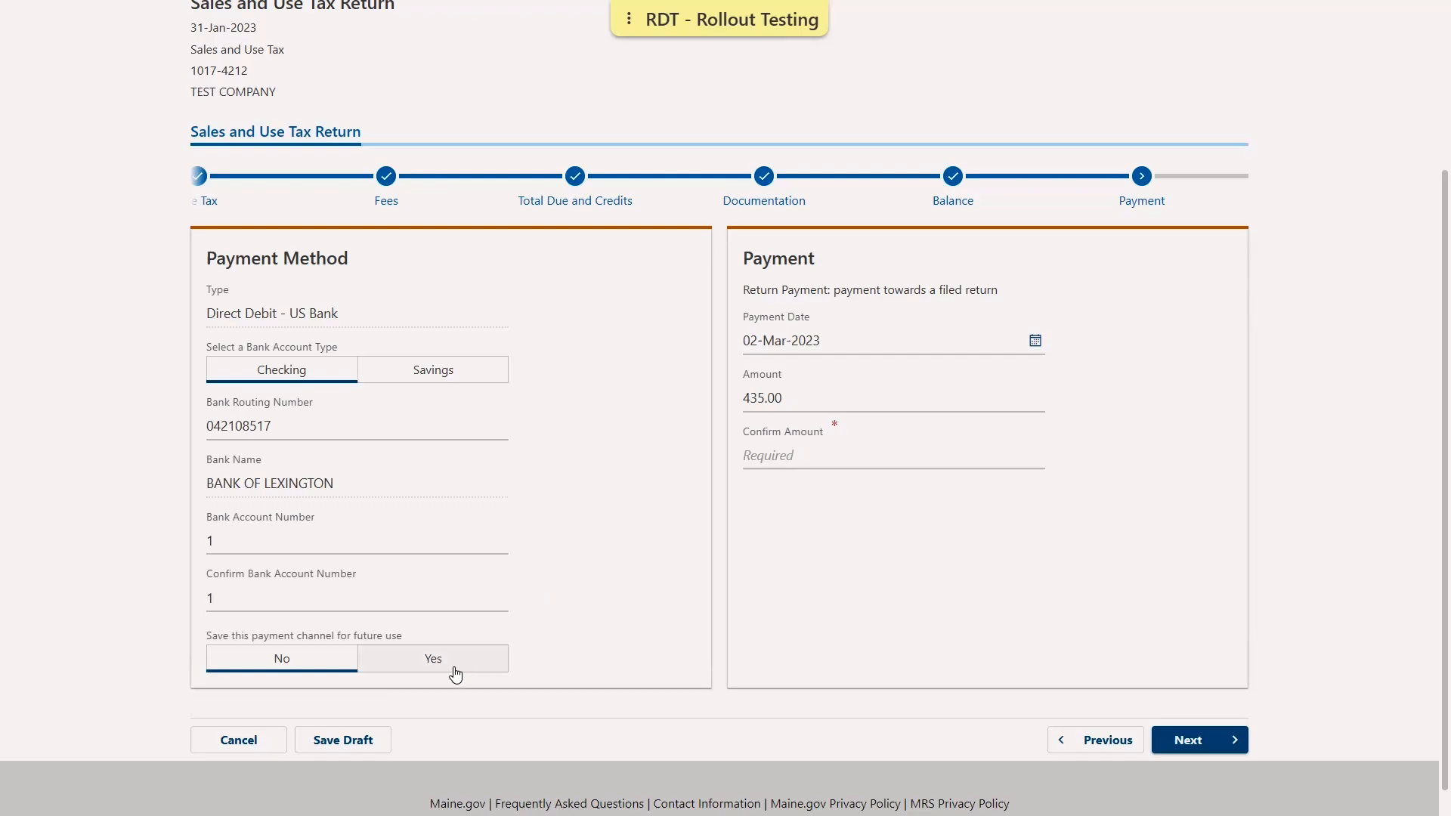
{"action": "left_click", "coordinate": [308, 668]}
- Confirm the payment amount as 435 and continue through the Summary to the Declaration section
{"action": "left_click", "coordinate": [770, 457]}
{"action": "type", "text": "435"}
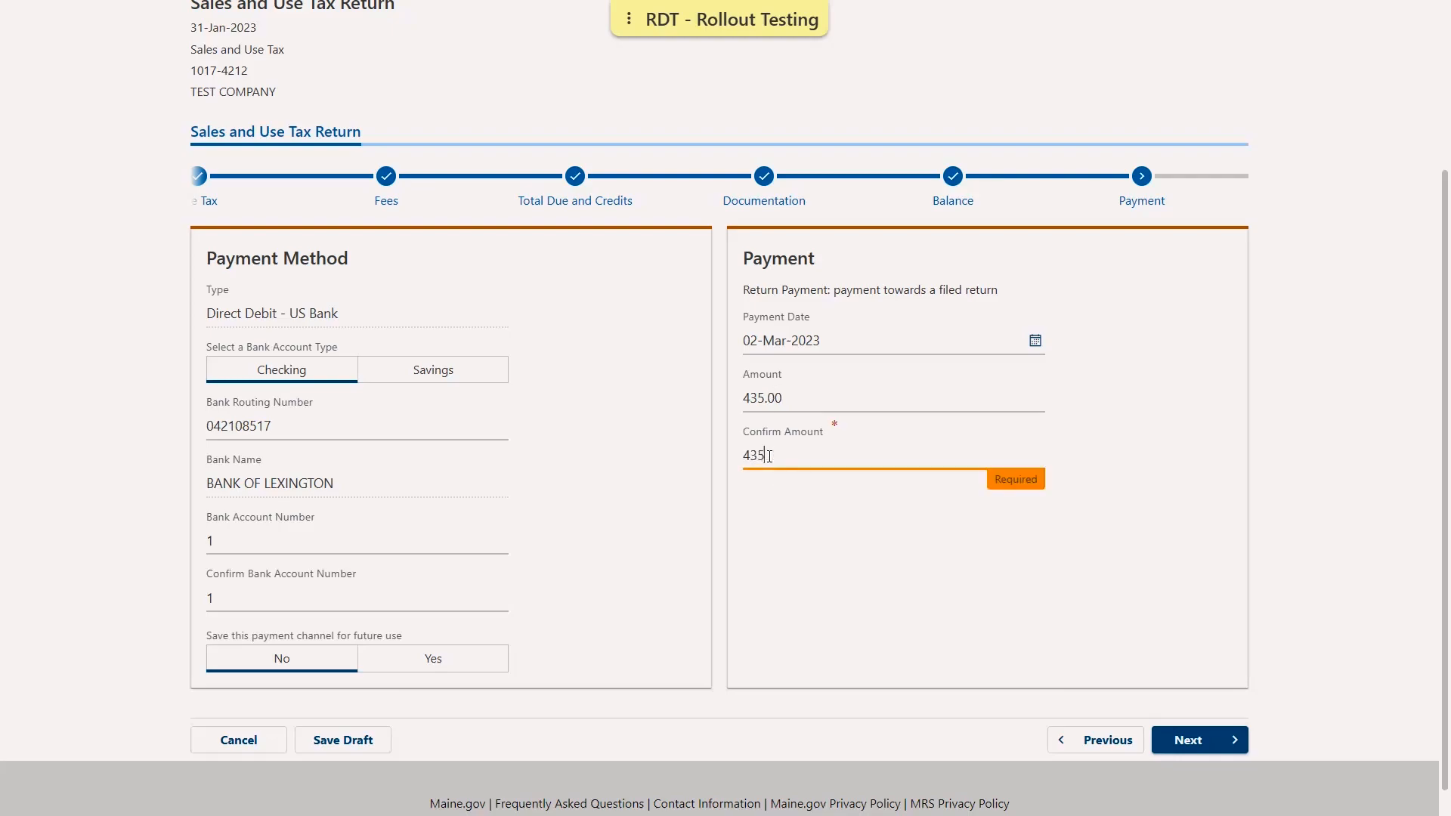
{"action": "left_click", "coordinate": [918, 542]}
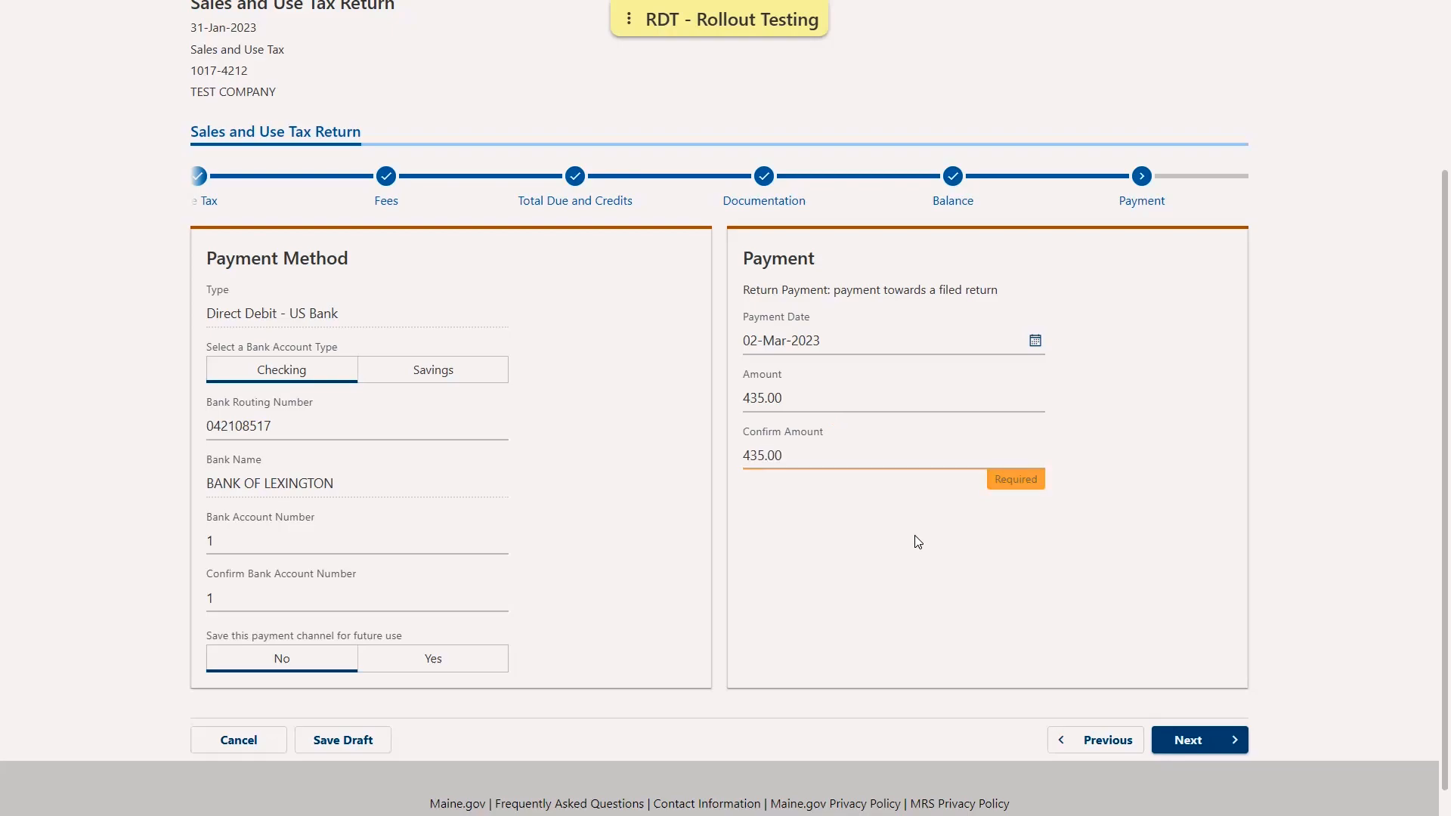
{"action": "left_click", "coordinate": [1210, 740]}
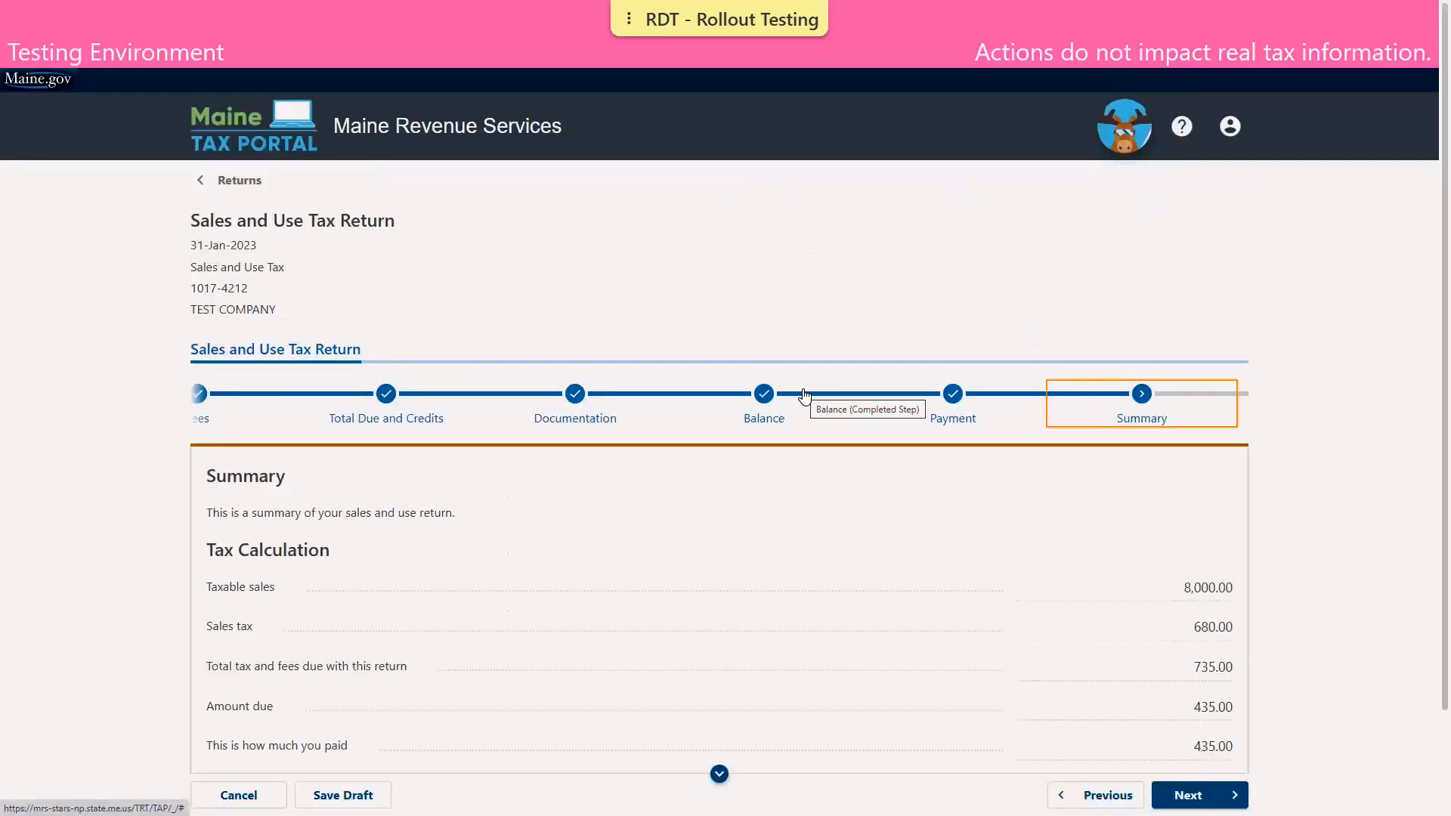
{"action": "scroll", "coordinate": [804, 397], "scroll_direction": "down", "scroll_amount": 1}
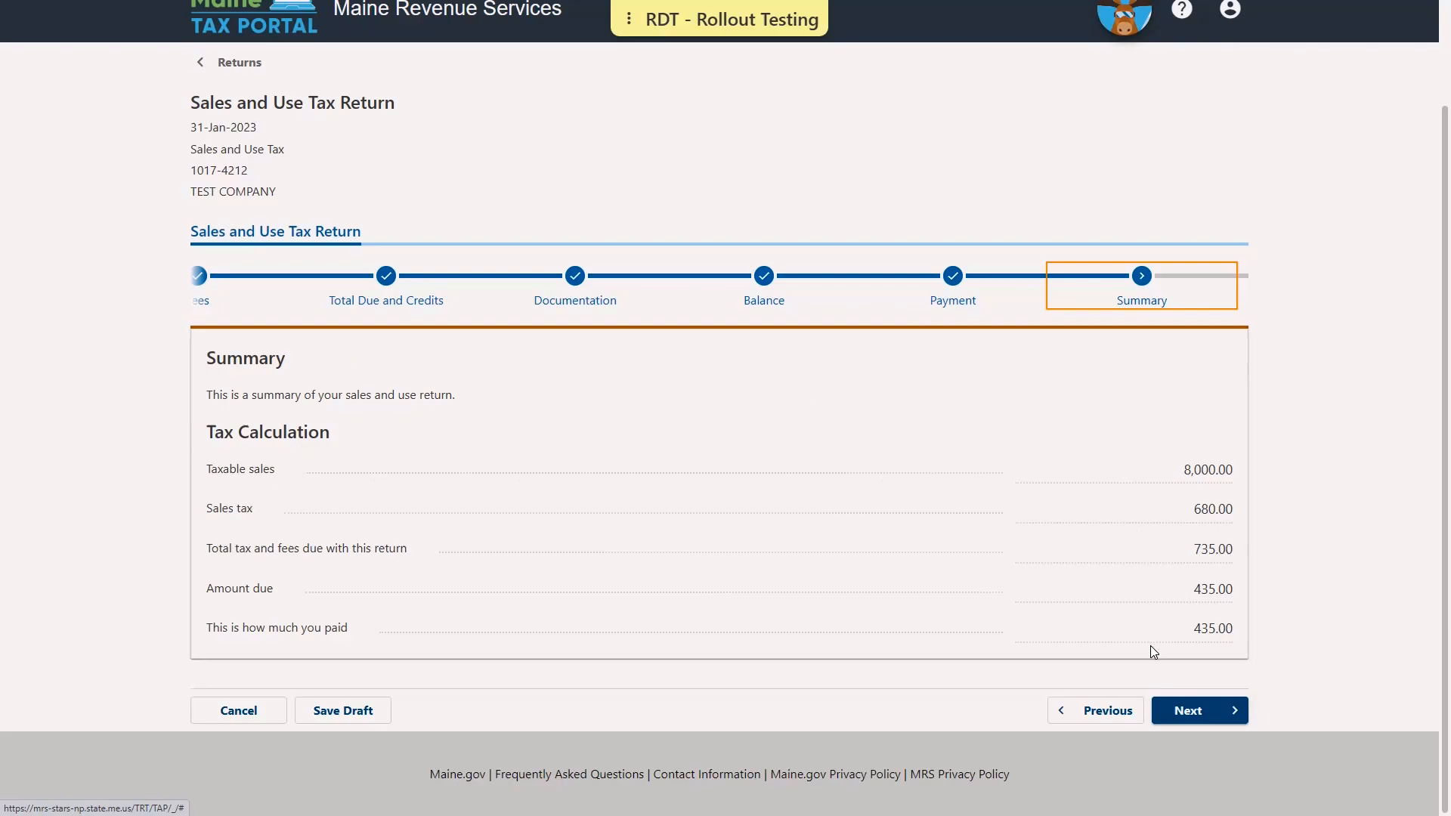
{"action": "left_click", "coordinate": [1201, 718]}
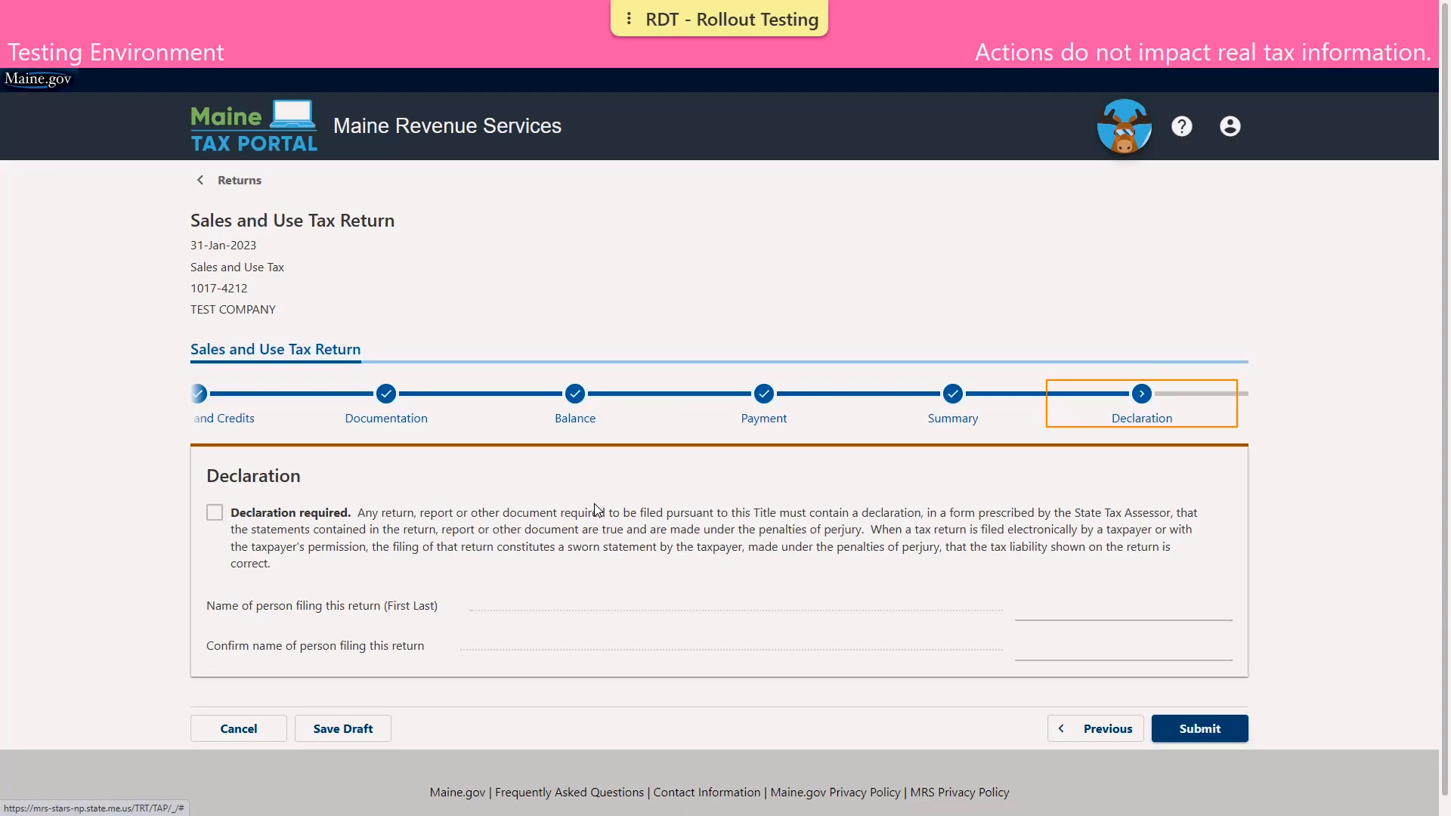
- Accept the required declaration, enter and confirm the name of the person filing, and submit the return
{"action": "left_click", "coordinate": [213, 515]}
{"action": "left_click", "coordinate": [1058, 606]}
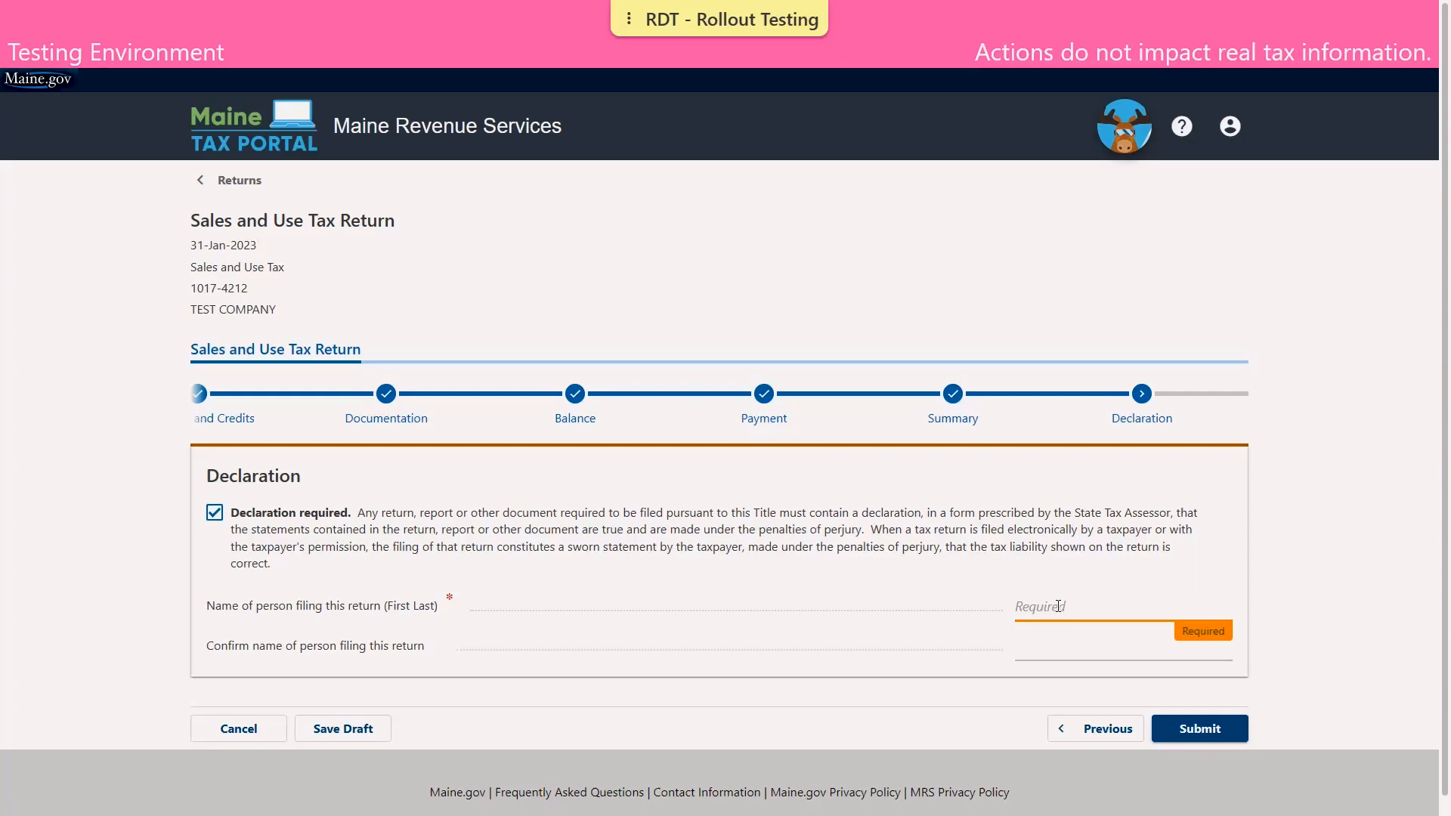
{"action": "type", "text": "JOHN TAXPAYER"}
{"action": "key", "text": "Tab"}
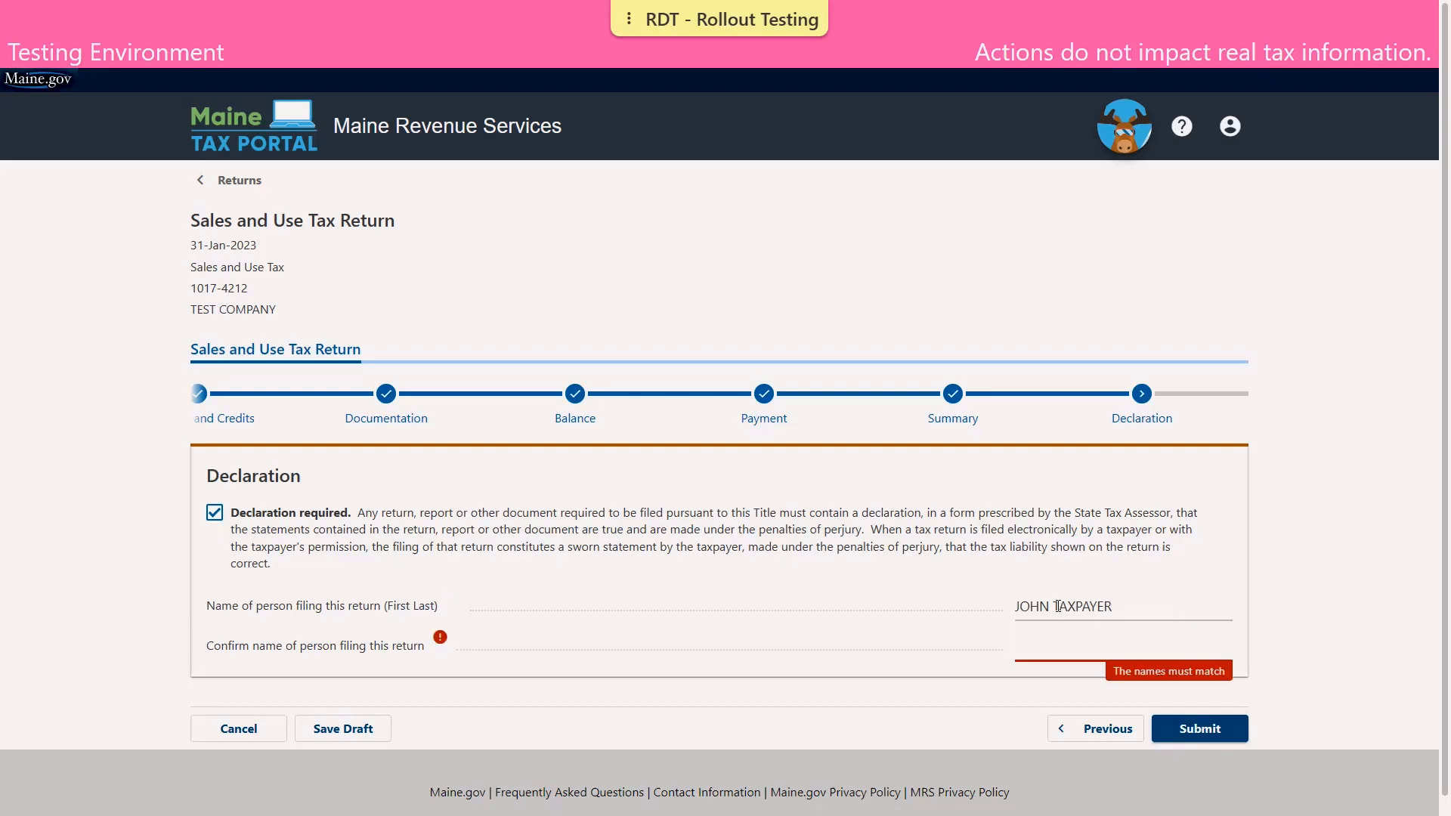
{"action": "type", "text": "JOHN TAXPAYER"}
{"action": "key", "text": "Tab"}
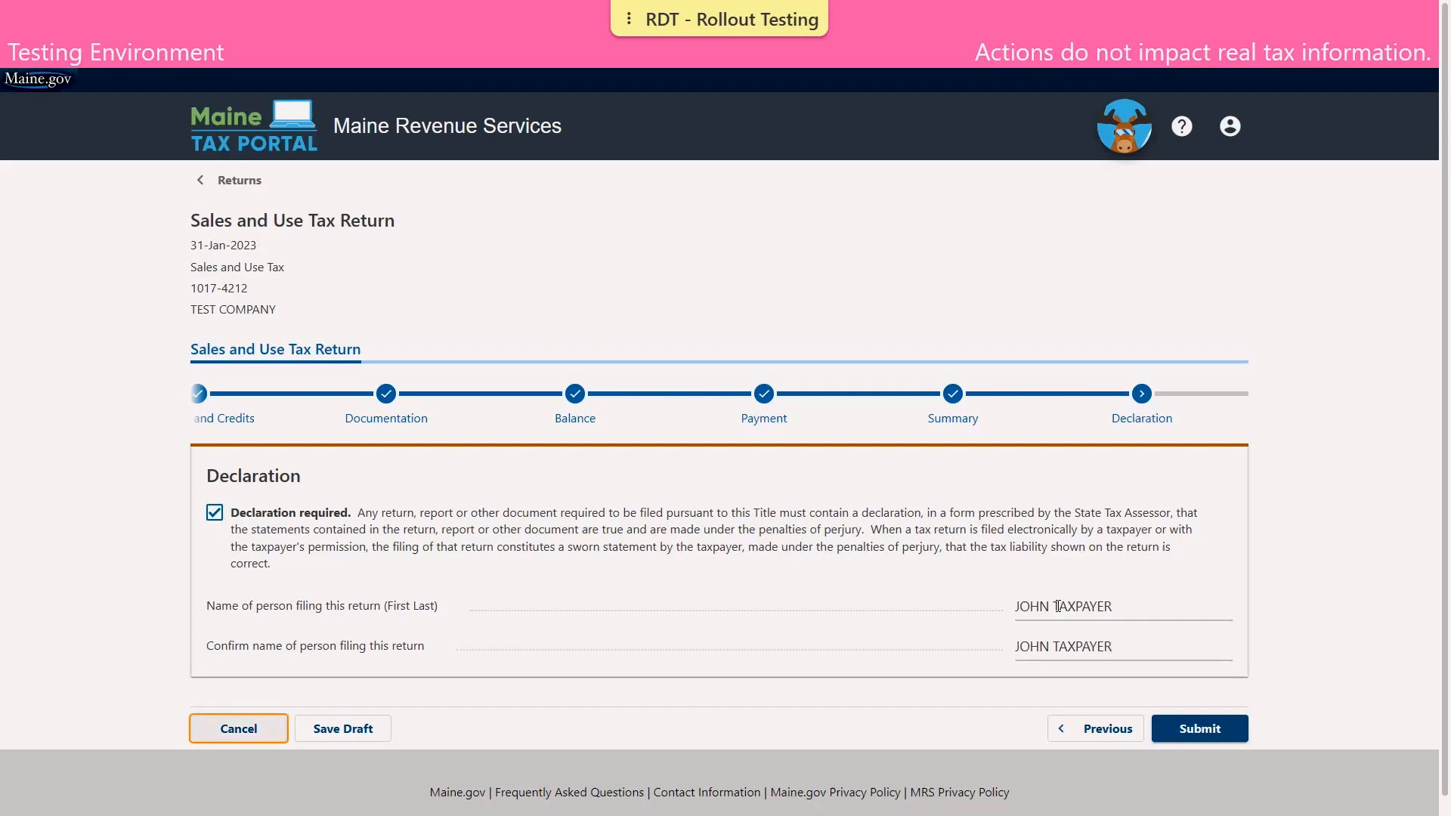
{"action": "left_click", "coordinate": [1224, 727]}
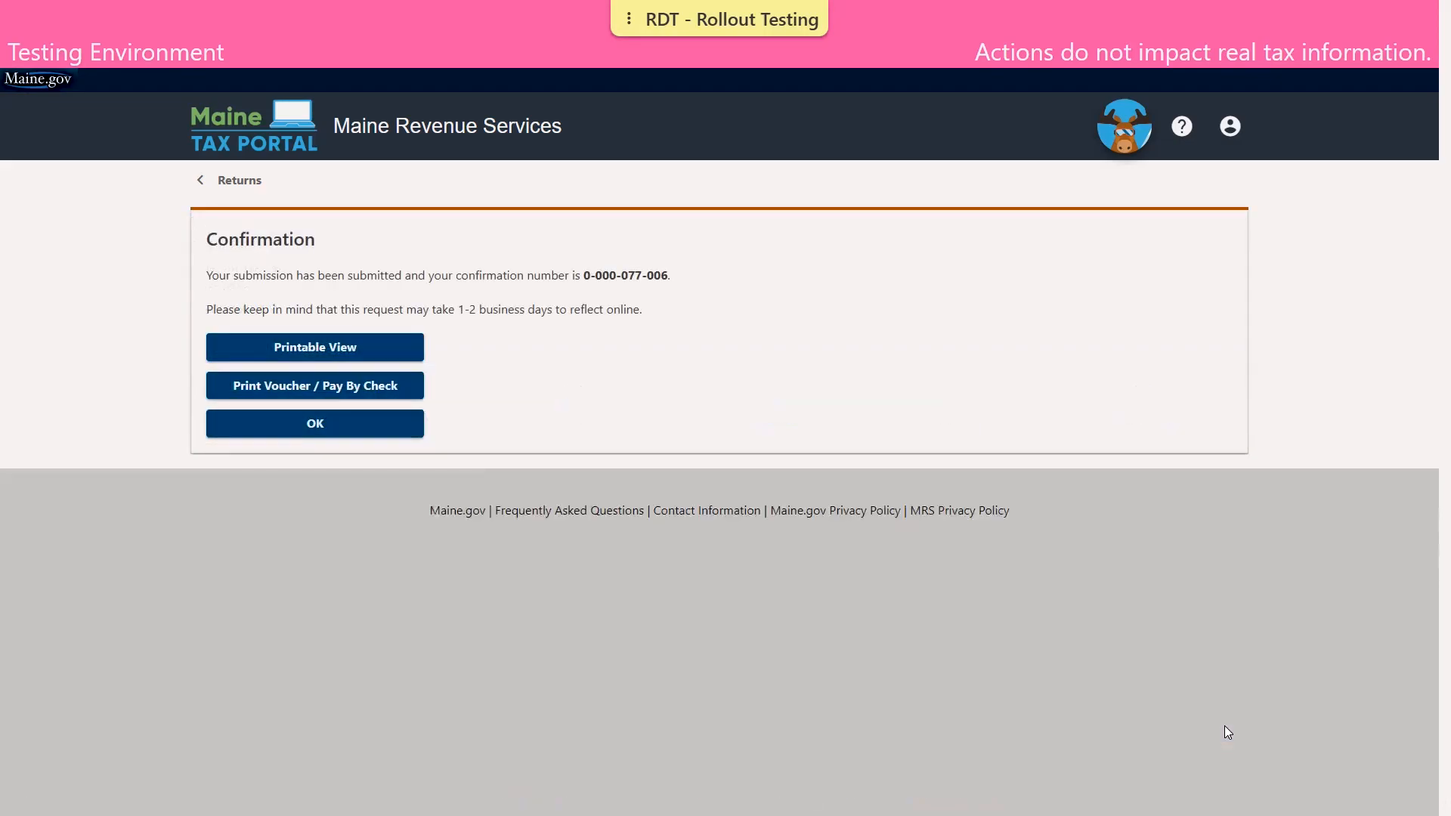